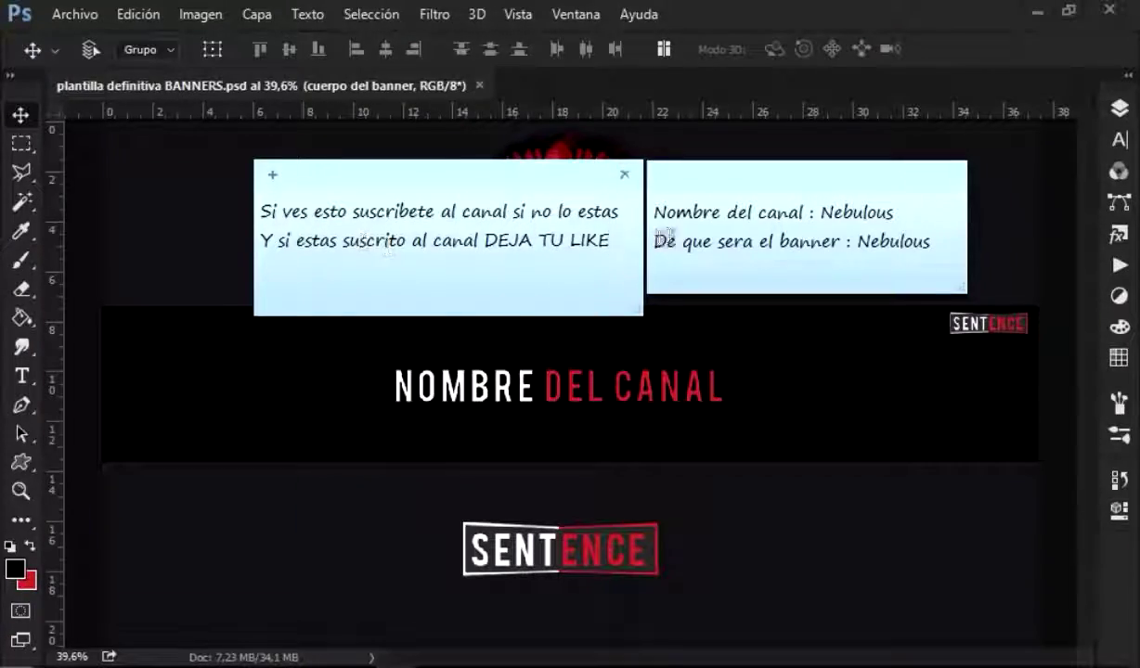
- Bring up the 'para el banner' folder of Nebulous screenshots in File Explorer
{"action": "left_click", "coordinate": [148, 543]}
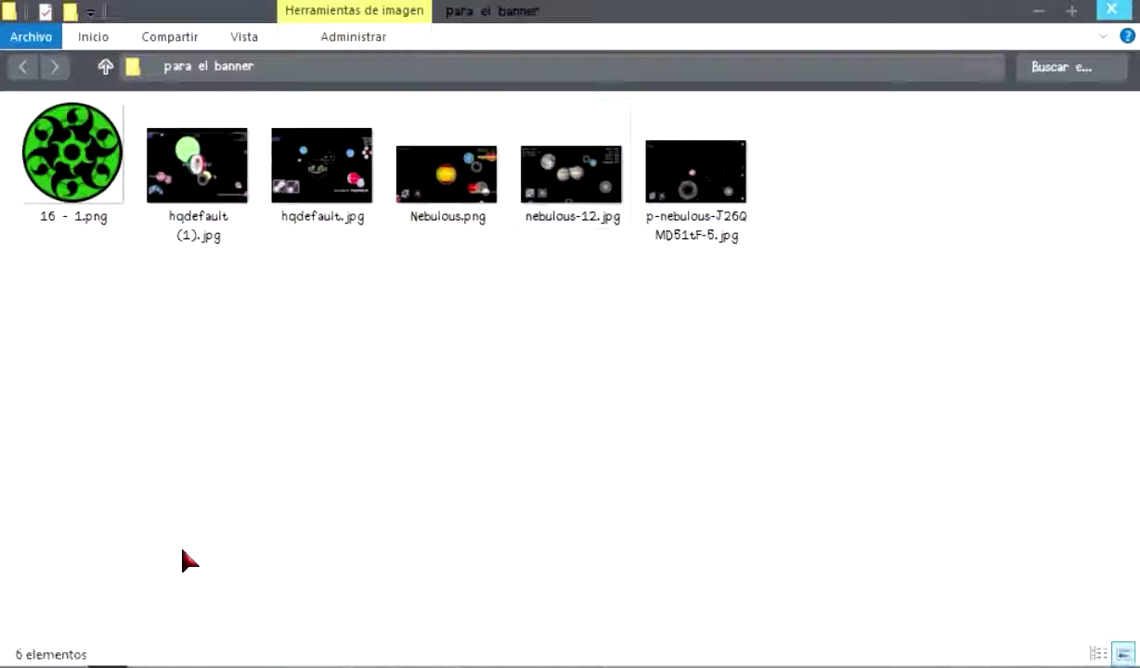
- Place and commit nebulous-12.jpg in the banner, then select the Nombre del canal title layer
{"action": "mouse_move", "coordinate": [570, 216]}
{"action": "left_mouse_down"}
{"action": "mouse_move", "coordinate": [375, 657]}
{"action": "mouse_move", "coordinate": [432, 431]}
{"action": "mouse_move", "coordinate": [510, 404]}
{"action": "left_mouse_up"}
{"action": "key", "text": "Return"}
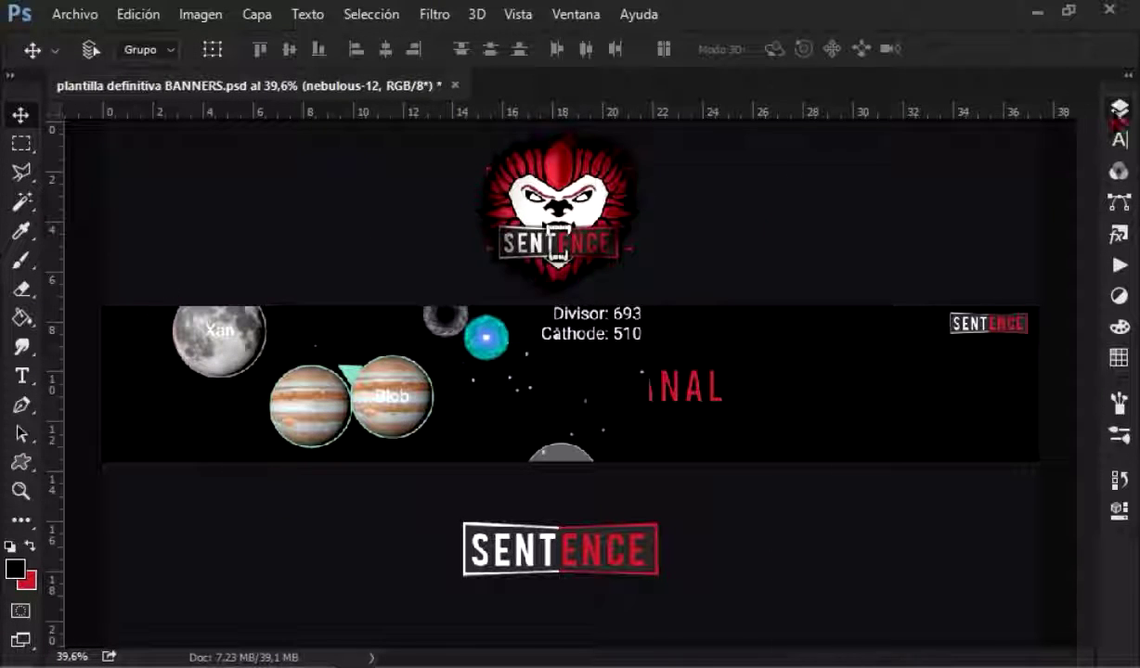
{"action": "left_click", "coordinate": [1118, 108]}
{"action": "left_click", "coordinate": [988, 295]}
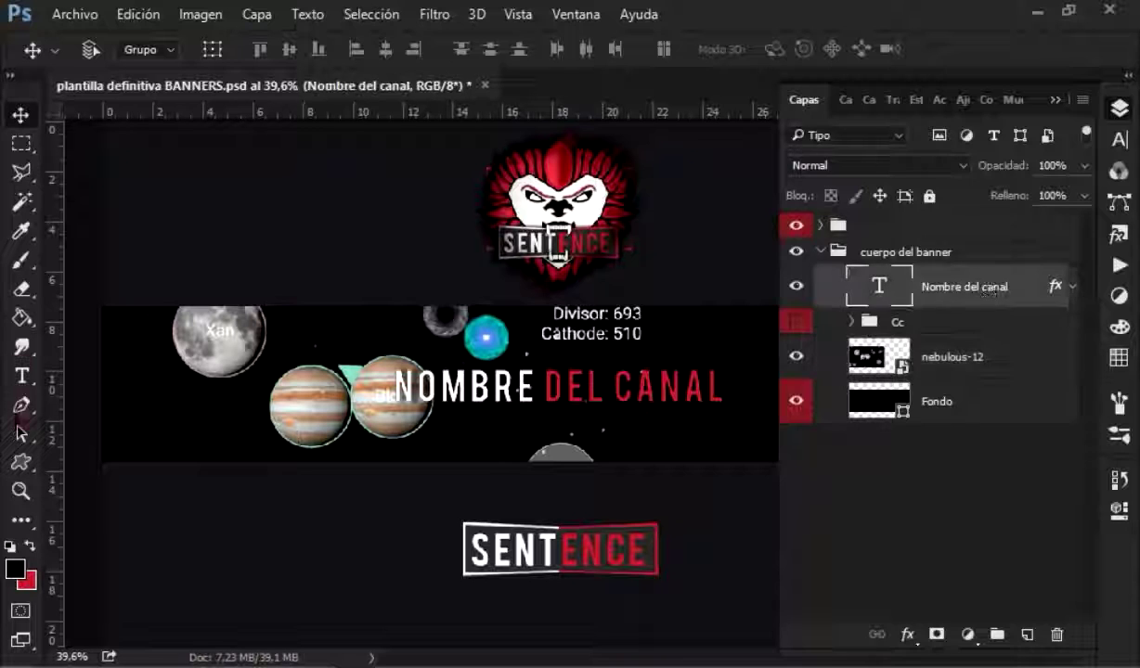
- Copy 'Nebulous' from the notes over the title, deleting the leftover DEL CANAL text
{"action": "left_click", "coordinate": [1118, 107]}
{"action": "right_click", "coordinate": [836, 216]}
{"action": "left_click", "coordinate": [905, 251]}
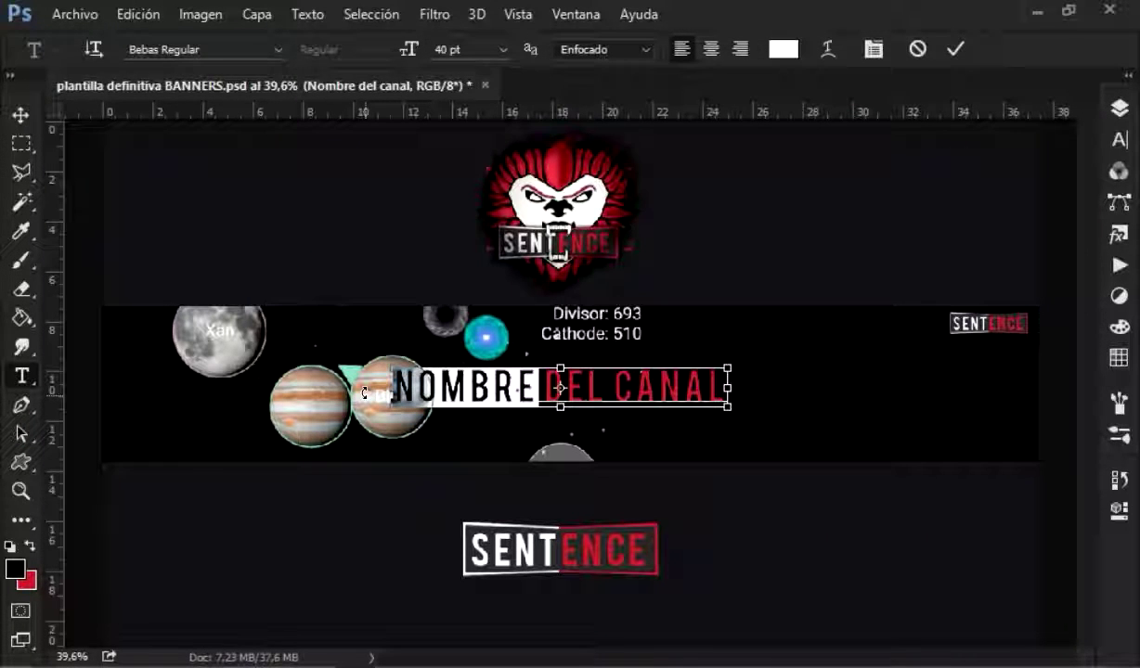
{"action": "type", "text": "NEBULOUS"}
{"action": "left_click_drag", "start_coordinate": [574, 381], "coordinate": [798, 385]}
{"action": "key", "text": "Delete"}
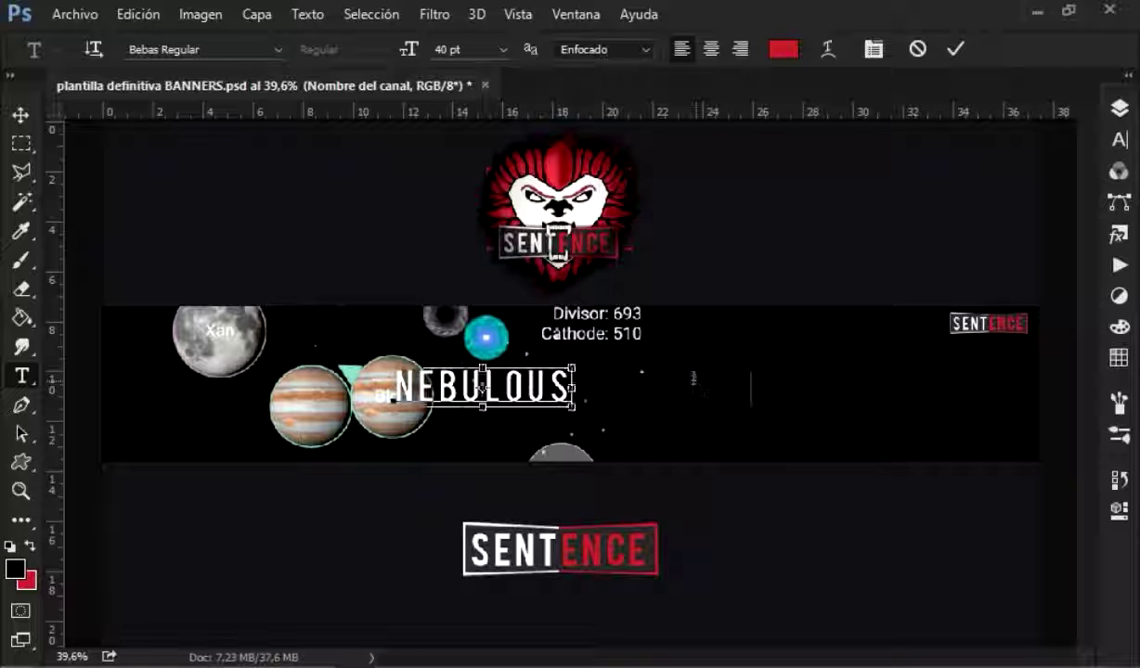
{"action": "key", "text": "shift+Left"}
{"action": "key", "text": "Delete"}
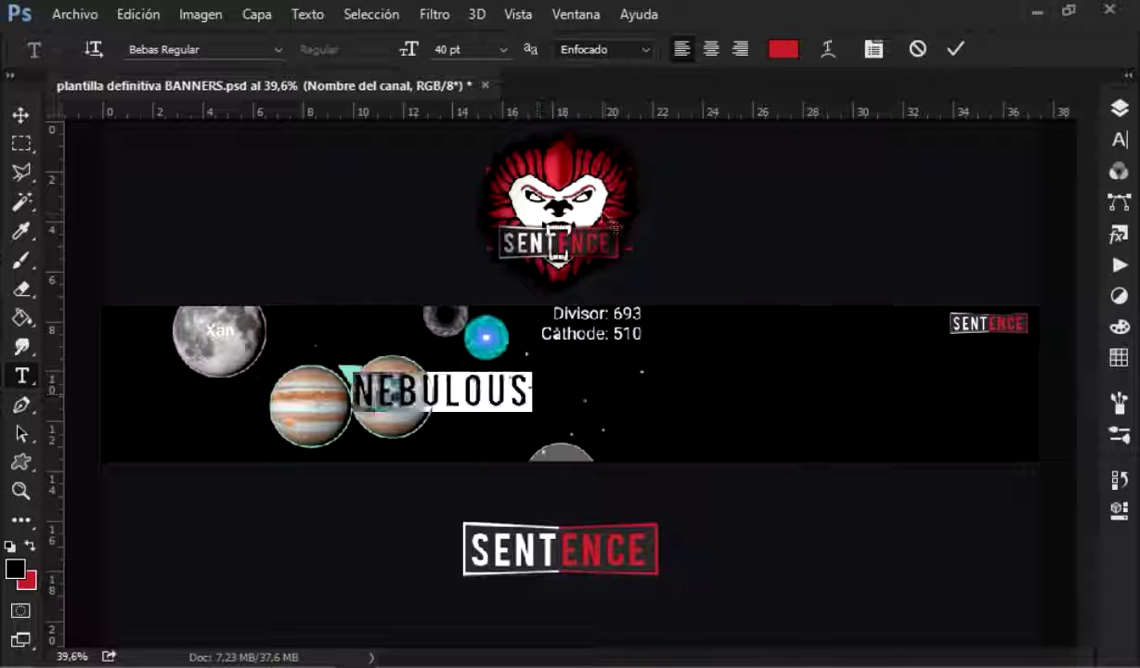
- Colour the LOUS letters red #cc3333 and commit the title edit
{"action": "left_click", "coordinate": [783, 48]}
{"action": "left_click", "coordinate": [402, 135]}
{"action": "left_click", "coordinate": [493, 82]}
{"action": "left_click", "coordinate": [710, 69]}
{"action": "left_click", "coordinate": [955, 48]}
- Select the title and nebulous-12 layers with the Move tool, then return to the screenshots folder
{"action": "key", "text": "v"}
{"action": "left_click", "coordinate": [1118, 108]}
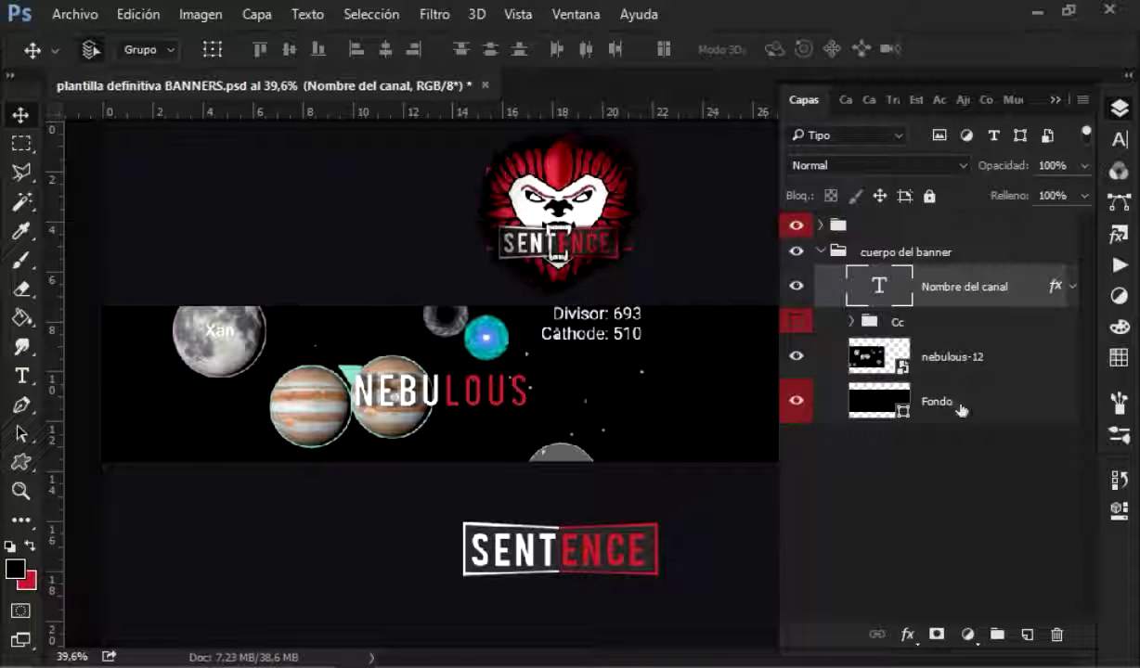
{"action": "left_click", "coordinate": [952, 405], "text": "ctrl"}
{"action": "left_click", "coordinate": [385, 49]}
{"action": "left_click", "coordinate": [1118, 108]}
{"action": "left_click", "coordinate": [1023, 286]}
{"action": "left_click", "coordinate": [956, 357]}
{"action": "key", "text": "alt+Tab"}
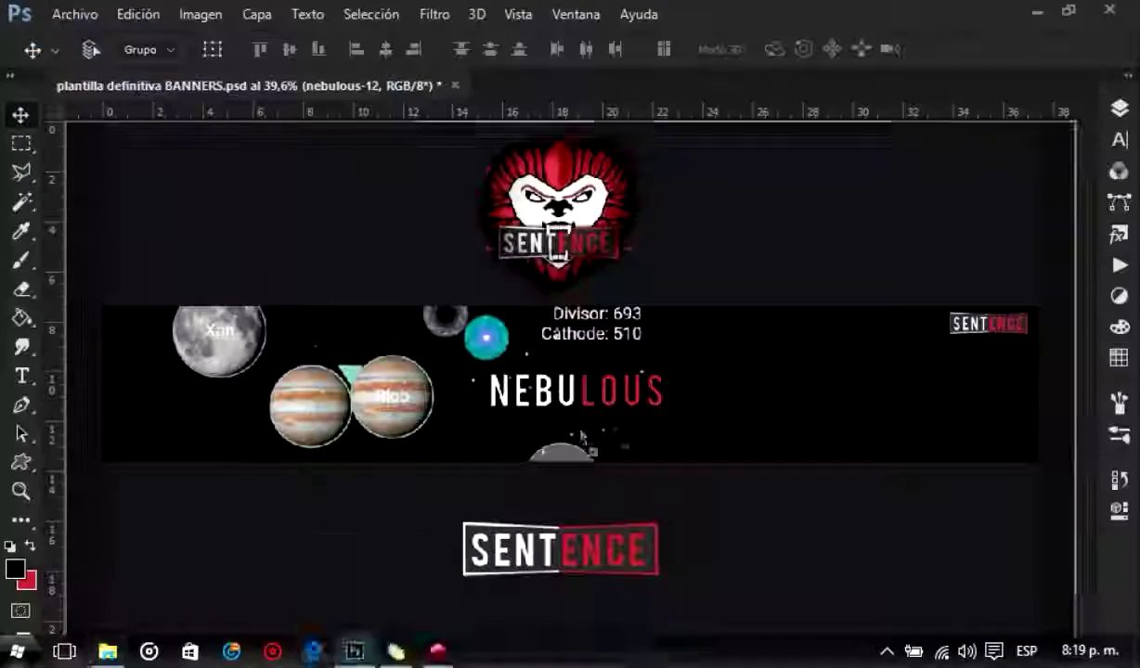
- Place hqdefault.jpg mirrored horizontally, moved up and right beside the title
{"action": "left_click_drag", "start_coordinate": [323, 165], "coordinate": [617, 417]}
{"action": "right_click", "coordinate": [807, 450]}
{"action": "left_click", "coordinate": [865, 381]}
{"action": "mouse_move", "coordinate": [773, 421]}
{"action": "left_mouse_down"}
{"action": "mouse_move", "coordinate": [885, 388]}
{"action": "mouse_move", "coordinate": [832, 389]}
{"action": "left_mouse_up"}
{"action": "left_click", "coordinate": [823, 48]}
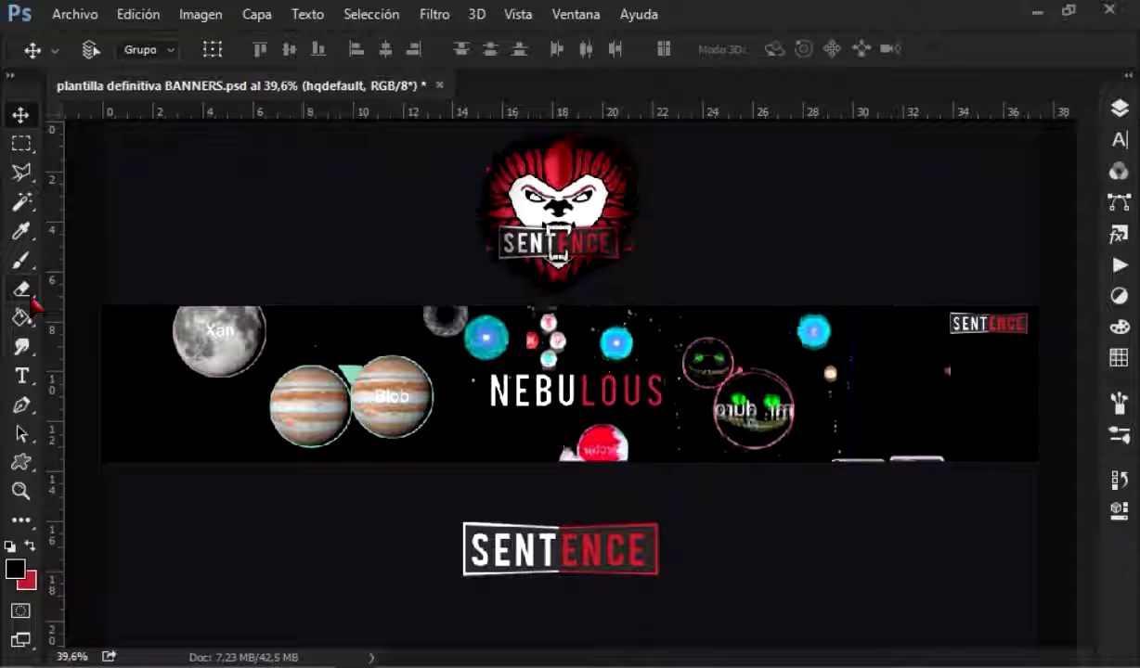
- Switch to a much smaller Brush and bring the screenshots folder back up
{"action": "left_click", "coordinate": [23, 260]}
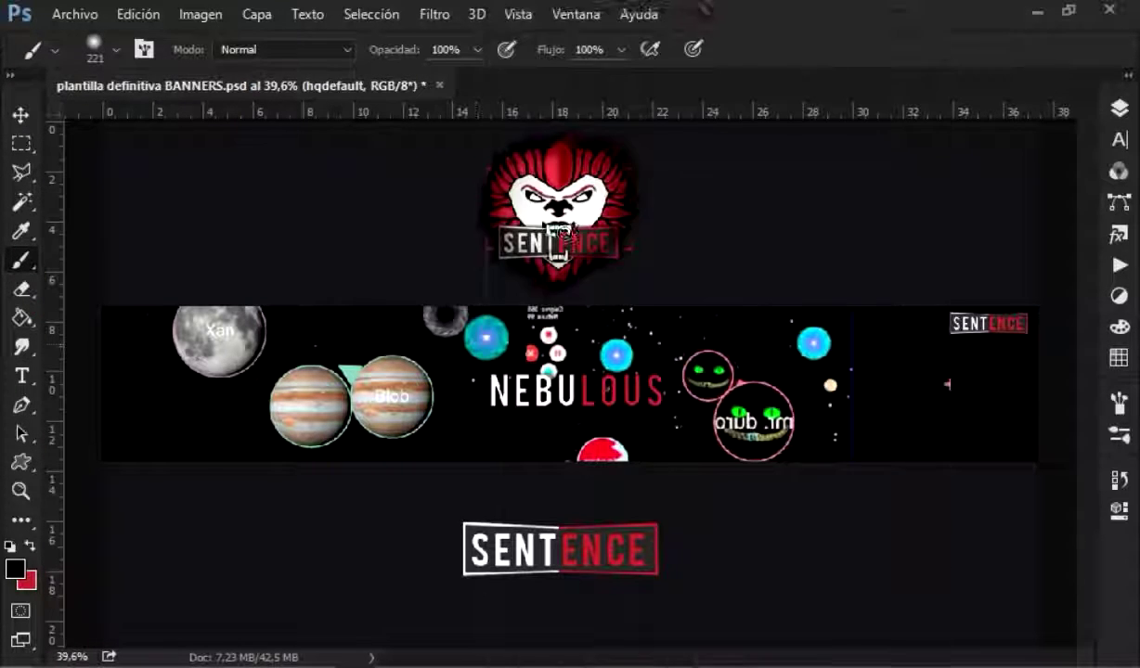
{"action": "scroll", "coordinate": [538, 324], "scroll_direction": "up", "scroll_amount": 5}
{"action": "left_click_drag", "start_coordinate": [591, 273], "coordinate": [662, 263]}
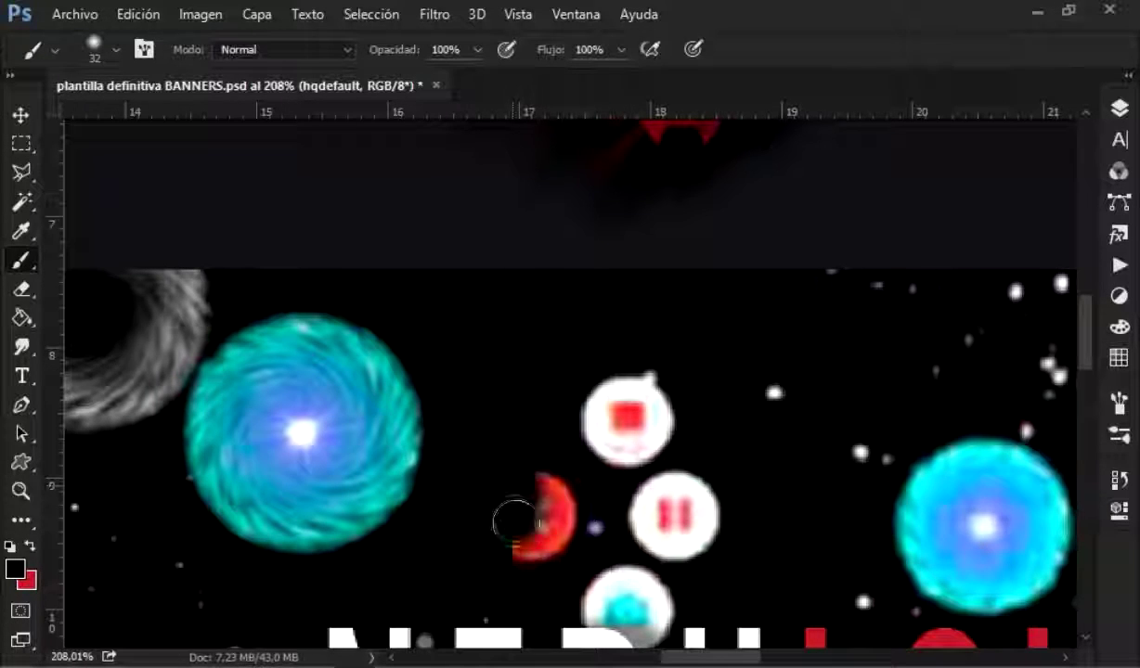
{"action": "scroll", "coordinate": [578, 520], "scroll_direction": "down", "scroll_amount": 5}
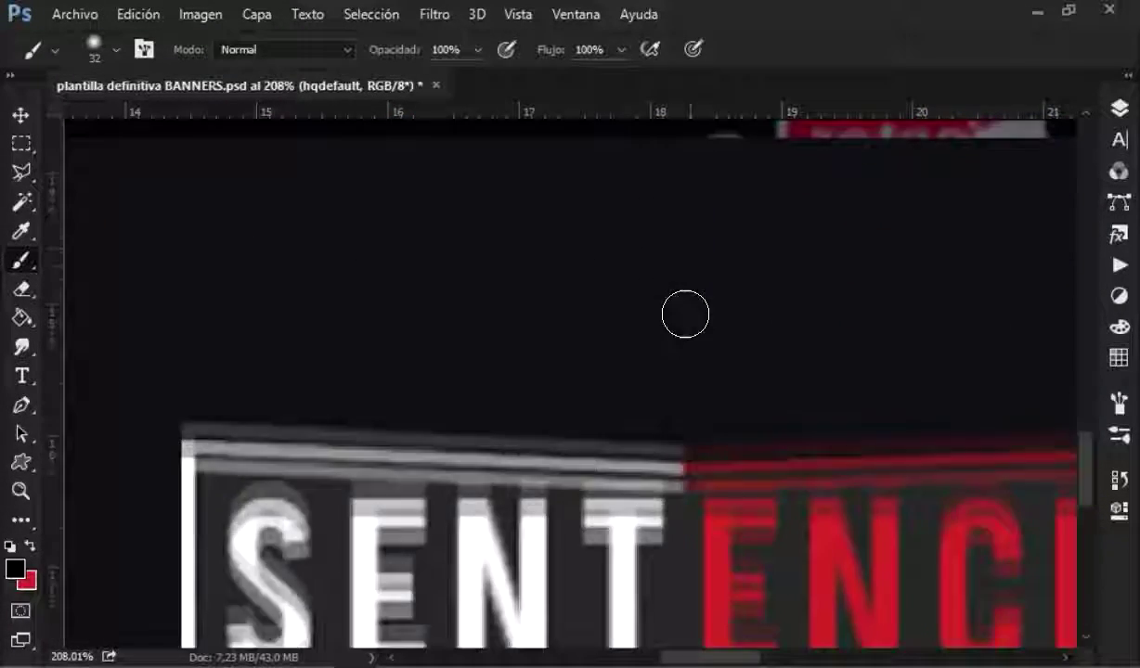
{"action": "scroll", "coordinate": [682, 313], "scroll_direction": "down", "scroll_amount": 5}
{"action": "left_click", "coordinate": [108, 652]}
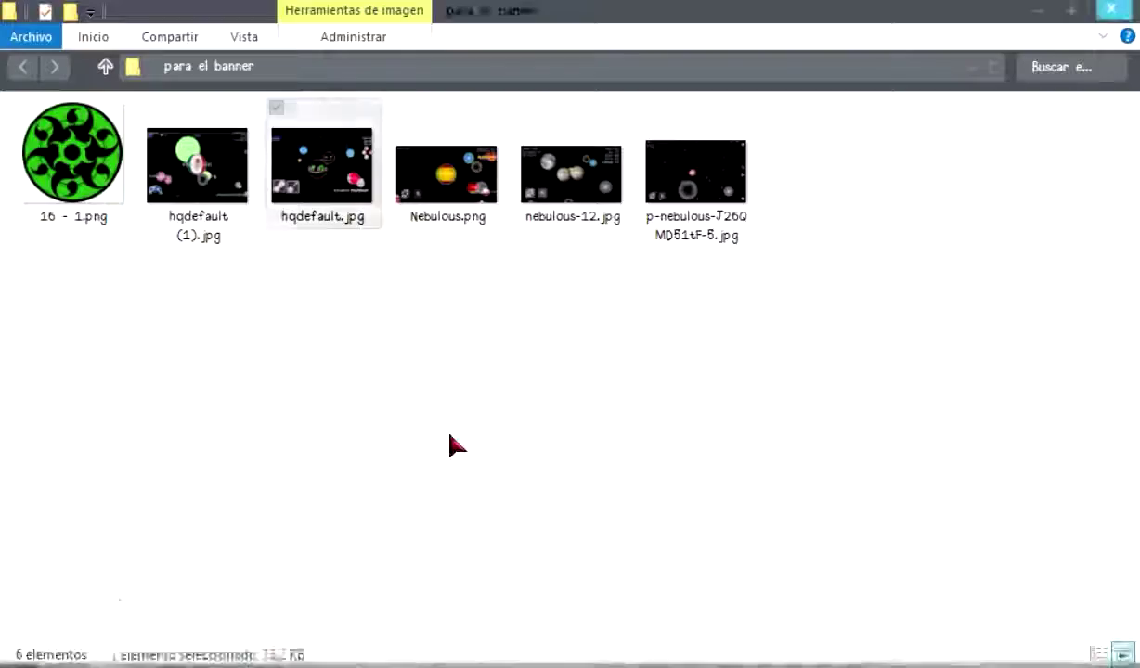
- Place Nebulous.png at half size, mirrored horizontally, on the banner's right side
{"action": "mouse_move", "coordinate": [446, 172]}
{"action": "left_mouse_down"}
{"action": "mouse_move", "coordinate": [362, 649]}
{"action": "mouse_move", "coordinate": [570, 385]}
{"action": "left_mouse_up"}
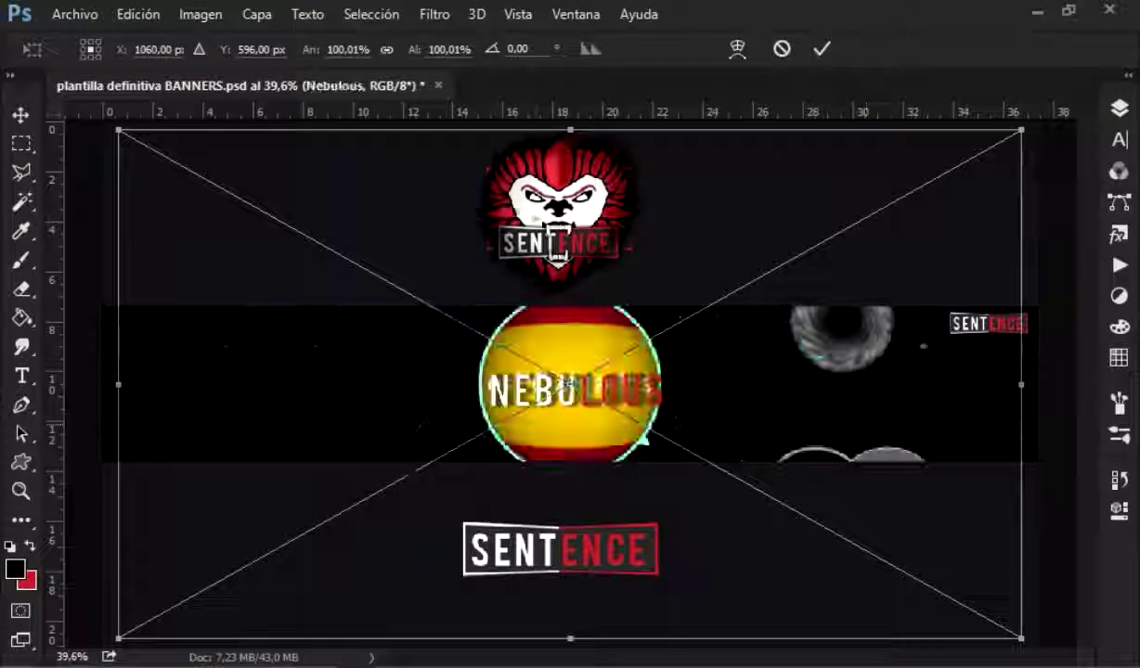
{"action": "left_click_drag", "start_coordinate": [356, 39], "coordinate": [439, 122]}
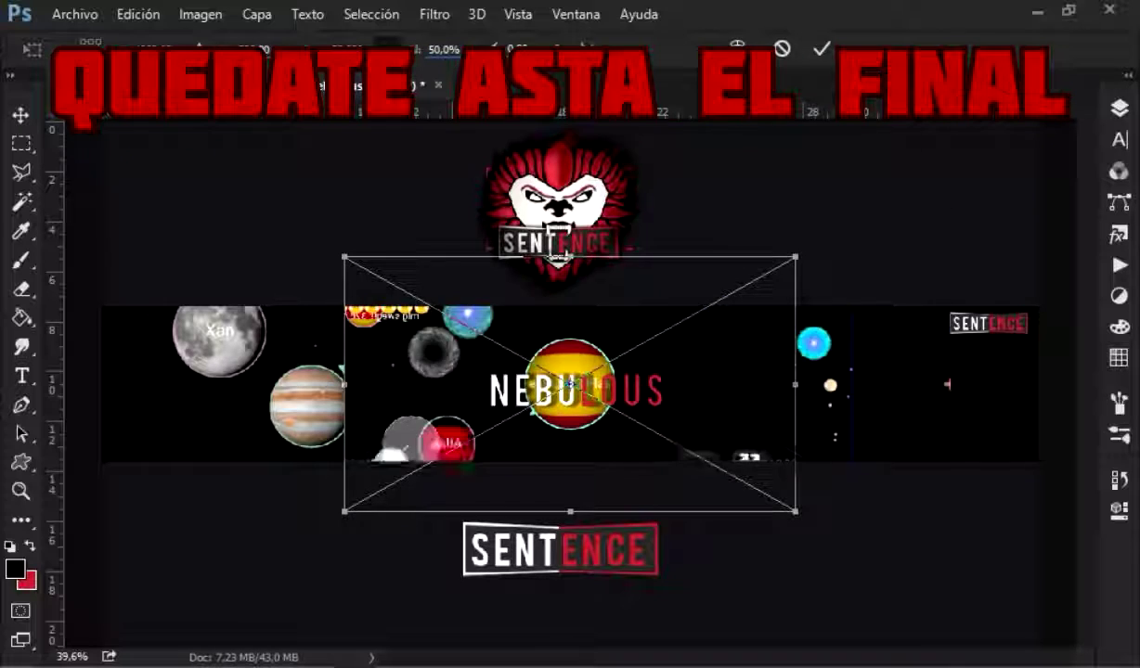
{"action": "left_click_drag", "start_coordinate": [673, 383], "coordinate": [990, 405]}
{"action": "right_click", "coordinate": [990, 405]}
{"action": "left_click", "coordinate": [937, 458]}
{"action": "left_click_drag", "start_coordinate": [1077, 405], "coordinate": [908, 400]}
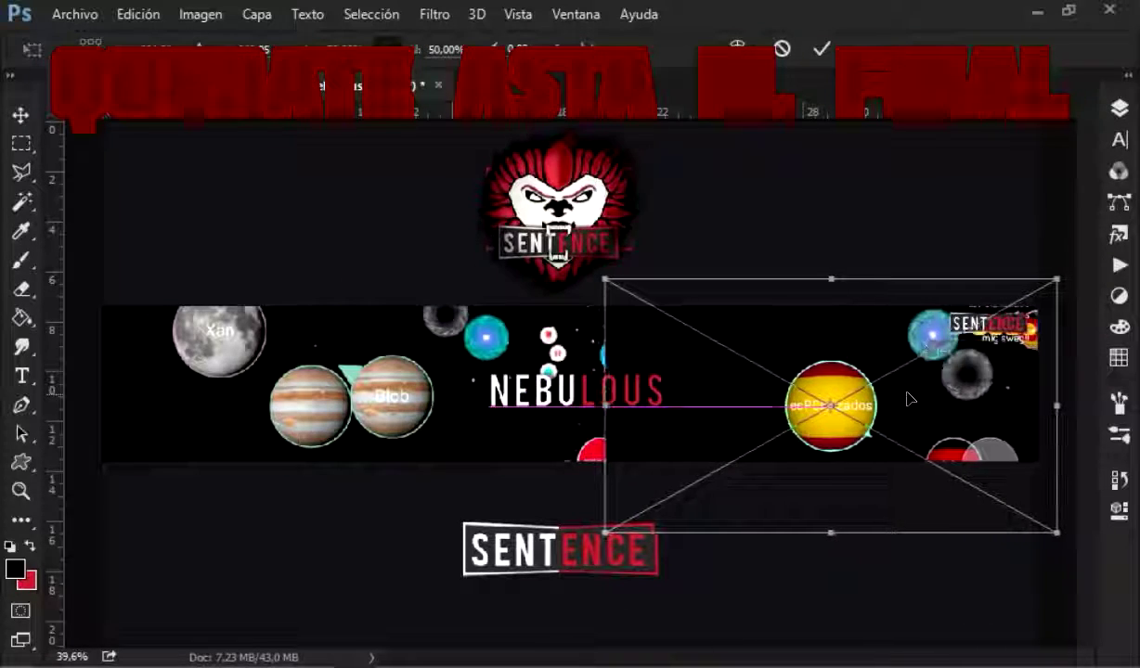
- Commit and rasterize the Nebulous screenshot layer, then erase a patch of it
{"action": "key", "text": "Return"}
{"action": "key", "text": "b"}
{"action": "left_click", "coordinate": [831, 405]}
{"action": "key", "text": "Return"}
{"action": "key", "text": "e"}
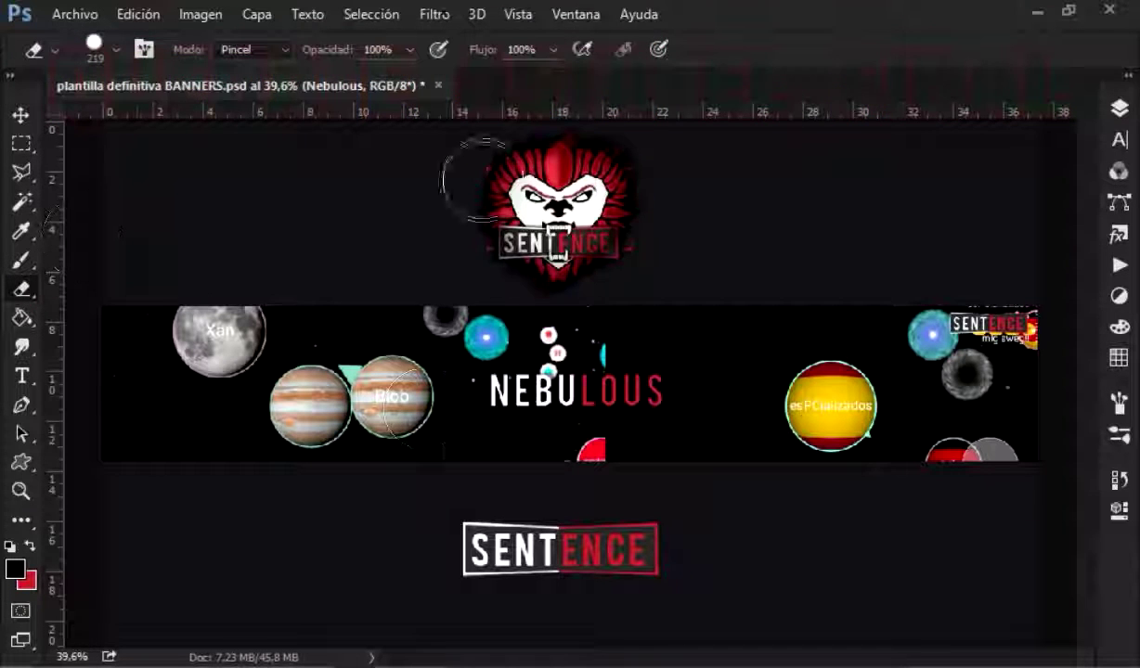
{"action": "right_click", "coordinate": [446, 446]}
{"action": "key", "text": "Escape"}
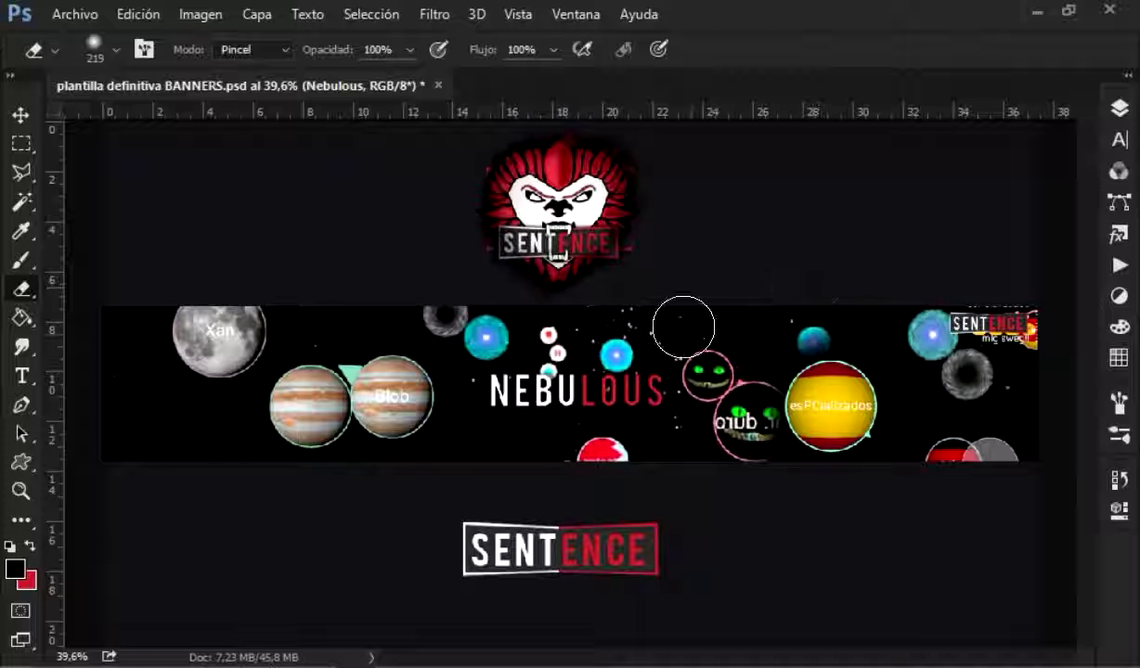
- Nudge the Nebulous screenshot slightly right with the Move tool
{"action": "left_click", "coordinate": [20, 115]}
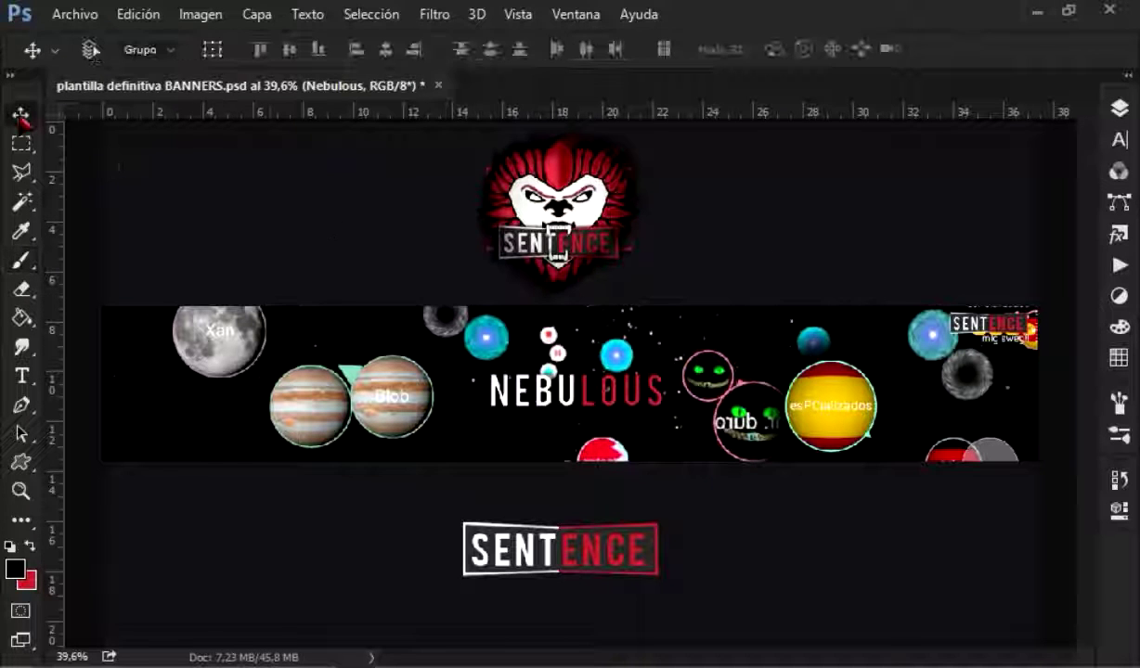
{"action": "key", "text": "shift+Right"}
{"action": "key", "text": "shift+Right"}
{"action": "key", "text": "shift+Right"}
{"action": "key", "text": "shift+Right"}
{"action": "key", "text": "shift+Right"}
{"action": "key", "text": "shift+Right"}
{"action": "key", "text": "b"}
{"action": "scroll", "coordinate": [872, 320], "scroll_direction": "up", "scroll_amount": 5}
{"action": "scroll", "coordinate": [873, 376], "scroll_direction": "down", "scroll_amount": 3}
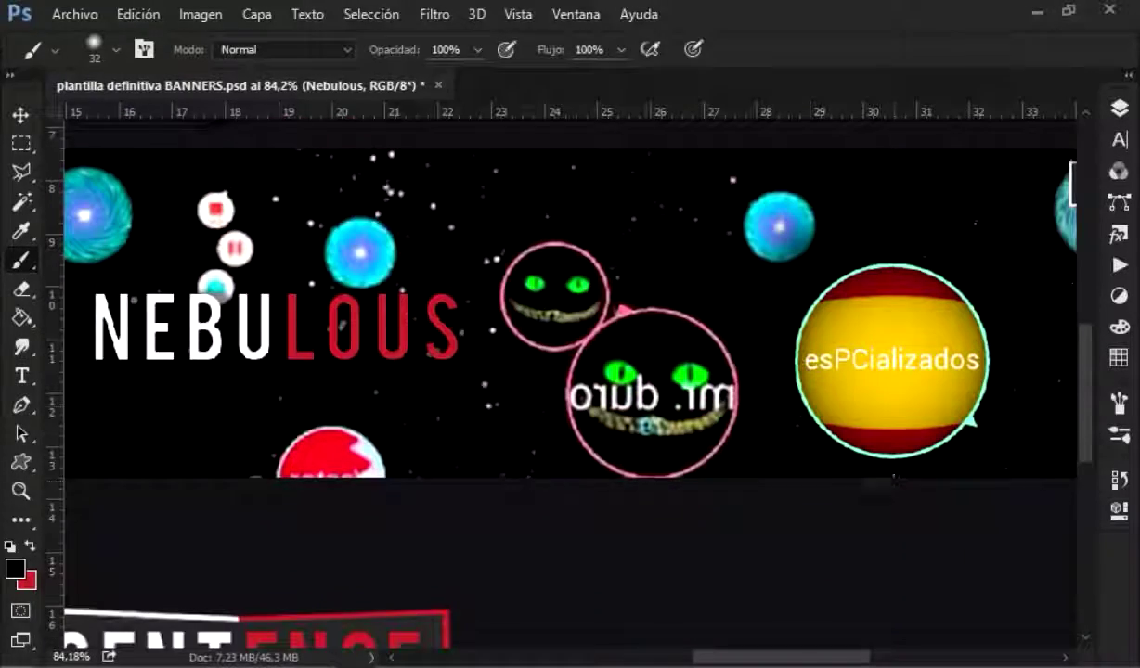
{"action": "scroll", "coordinate": [650, 413], "scroll_direction": "down", "scroll_amount": 5}
{"action": "left_click", "coordinate": [21, 115]}
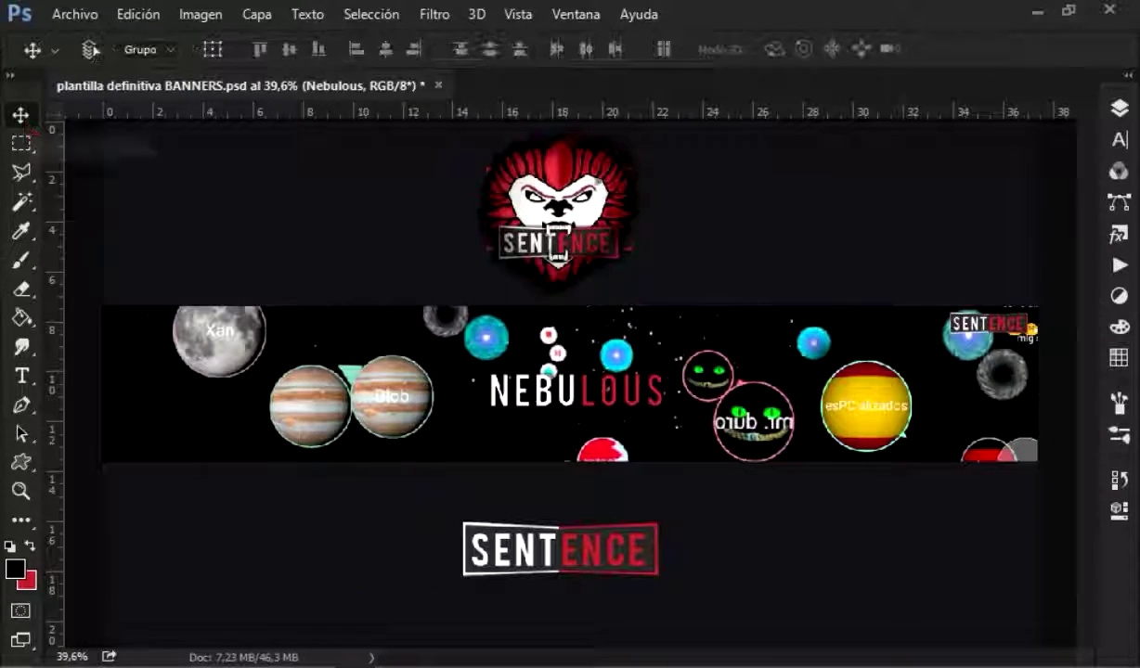
- Place the green 16-1.png image below the title, its layer at the top of cuerpo del banner
{"action": "left_click", "coordinate": [121, 594]}
{"action": "left_click_drag", "start_coordinate": [71, 152], "coordinate": [518, 225]}
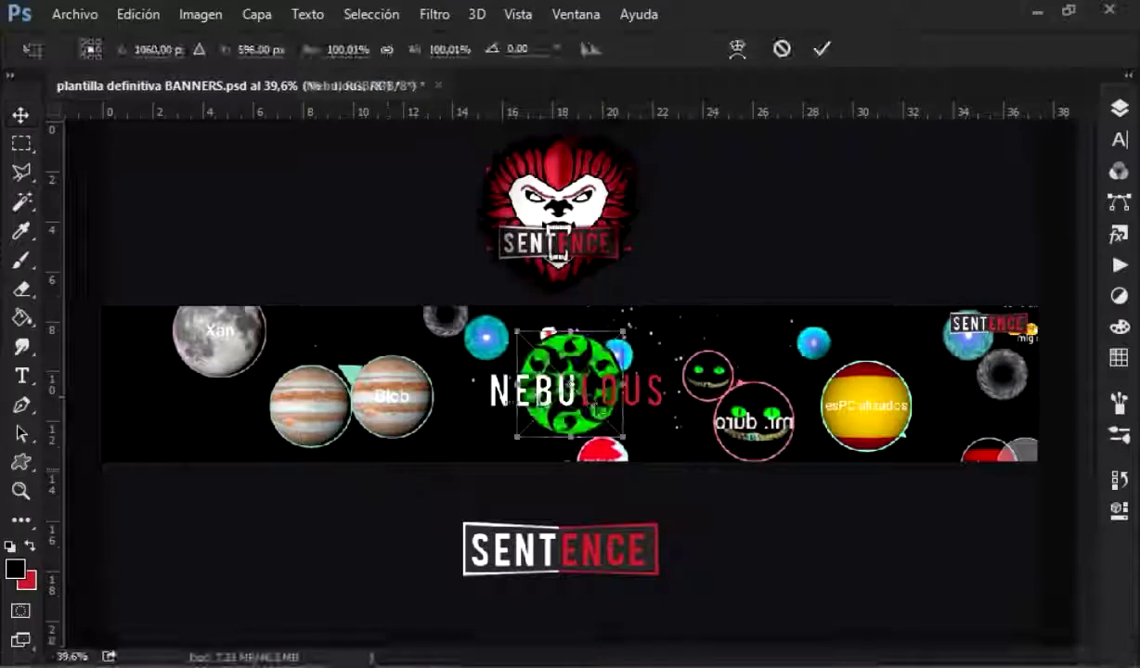
{"action": "left_click_drag", "start_coordinate": [569, 383], "coordinate": [491, 436]}
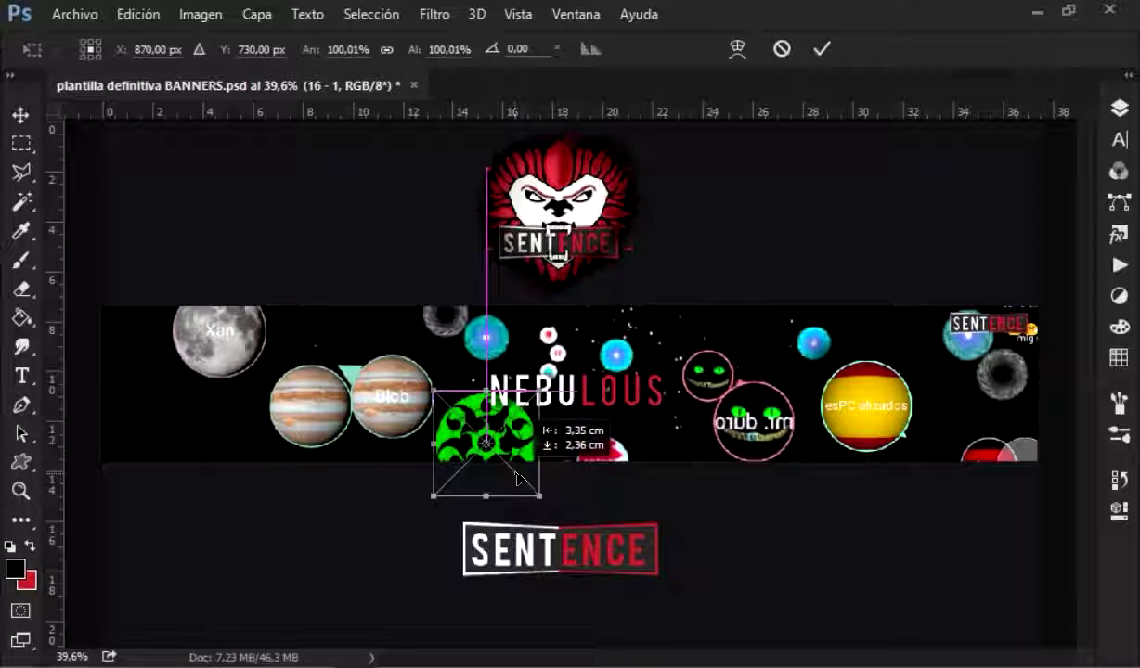
{"action": "key", "text": "Return"}
{"action": "left_click", "coordinate": [1119, 109]}
{"action": "left_click_drag", "start_coordinate": [965, 357], "coordinate": [995, 290]}
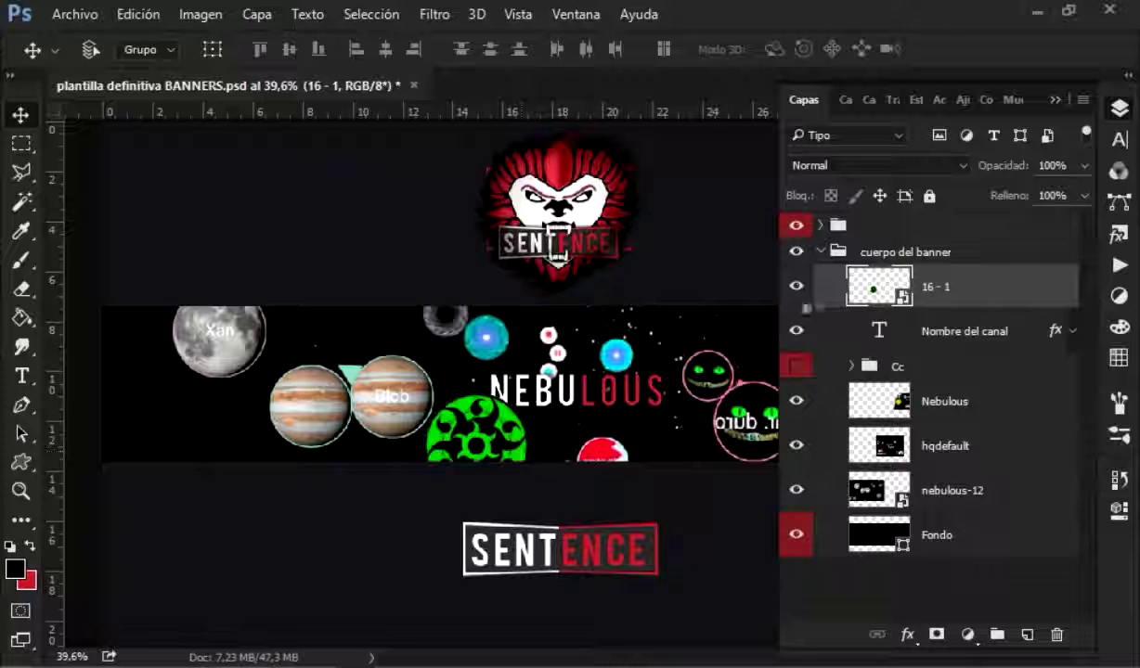
- Delete the 16 - 1 layer, select hqdefault, and switch to the Elliptical Marquee
{"action": "key", "text": "Delete"}
{"action": "left_click", "coordinate": [928, 399]}
{"action": "scroll", "coordinate": [557, 380], "scroll_direction": "up", "scroll_amount": 5}
{"action": "scroll", "coordinate": [557, 380], "scroll_direction": "down", "scroll_amount": 3}
{"action": "key", "text": "shift+m"}
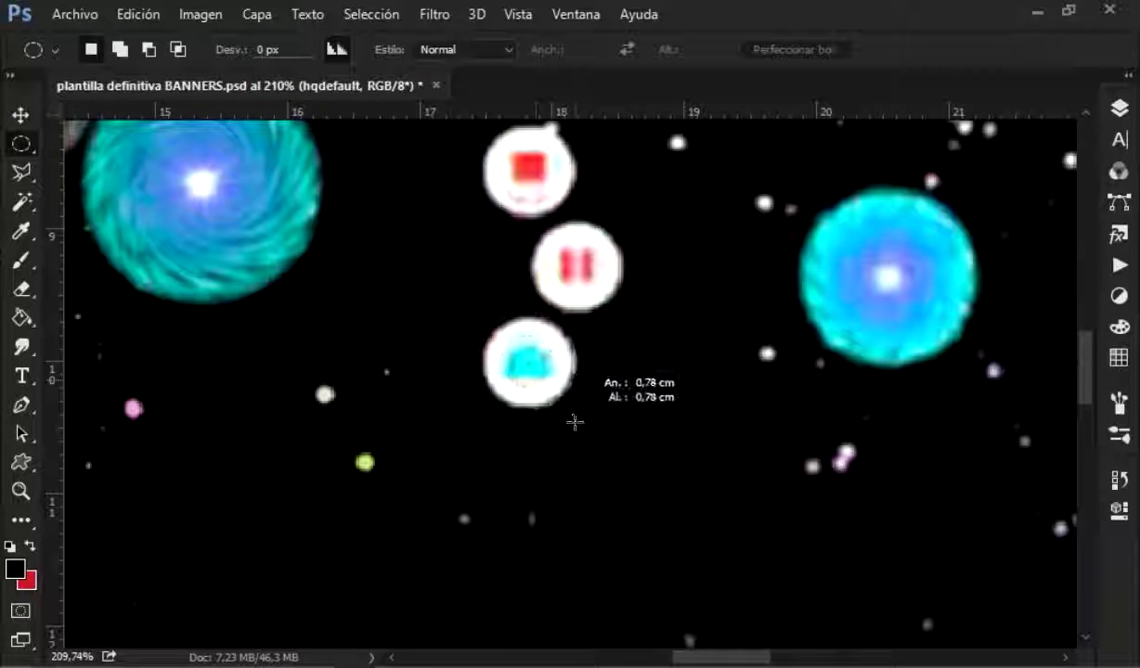
- Add a layer mask from the round selection to Nombre del canal and invert it
{"action": "left_click", "coordinate": [1119, 107]}
{"action": "left_click", "coordinate": [928, 288]}
{"action": "left_click", "coordinate": [936, 634]}
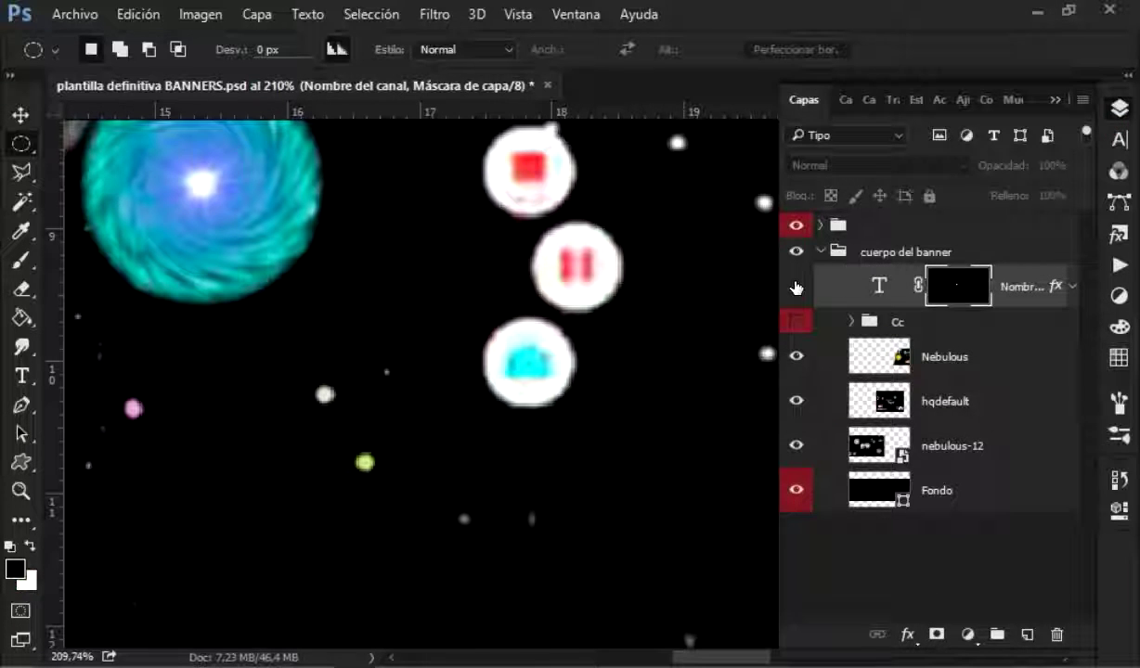
{"action": "right_click", "coordinate": [965, 288]}
{"action": "key", "text": "Escape"}
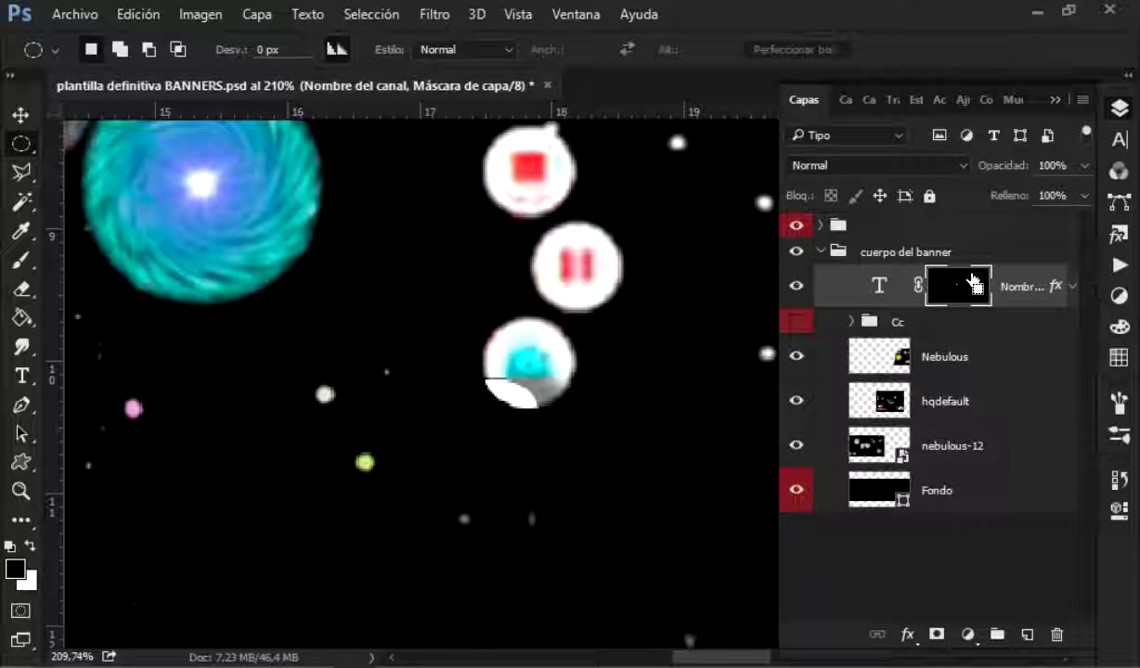
{"action": "key", "text": "ctrl+i"}
- Zoom in and clean up the mask edges around the cyan orb, then fit the banner on screen
{"action": "scroll", "coordinate": [509, 409], "scroll_direction": "down", "scroll_amount": 5}
{"action": "scroll", "coordinate": [380, 485], "scroll_direction": "up", "scroll_amount": 3}
{"action": "scroll", "coordinate": [380, 484], "scroll_direction": "up", "scroll_amount": 5}
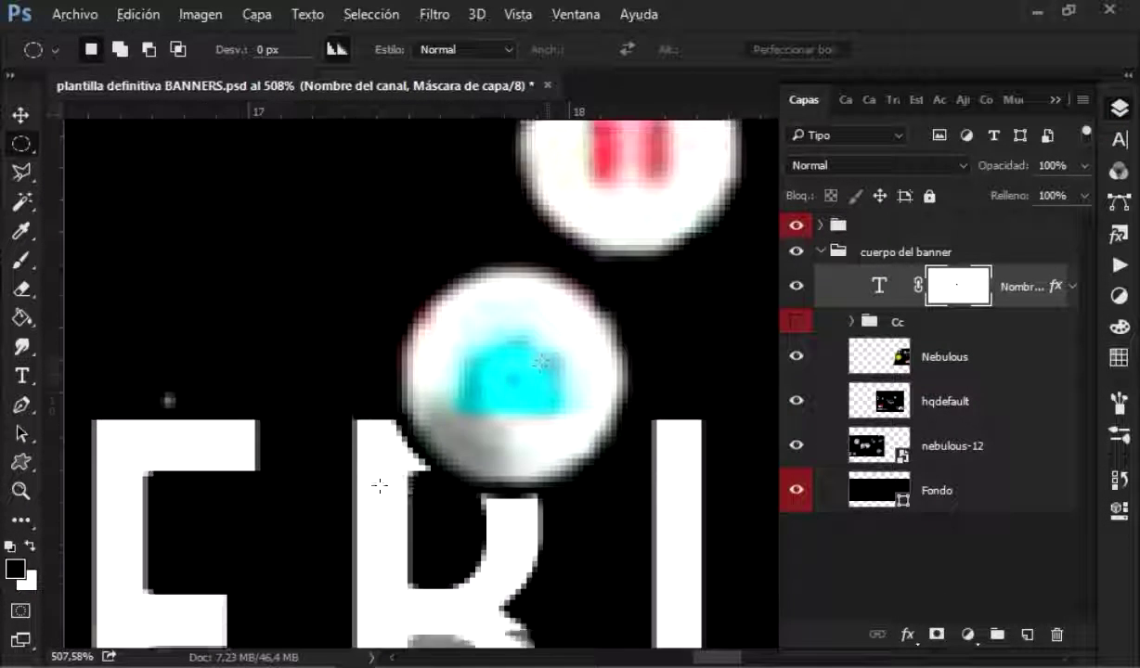
{"action": "scroll", "coordinate": [380, 485], "scroll_direction": "up", "scroll_amount": 4}
{"action": "key", "text": "e"}
{"action": "key", "text": "F7"}
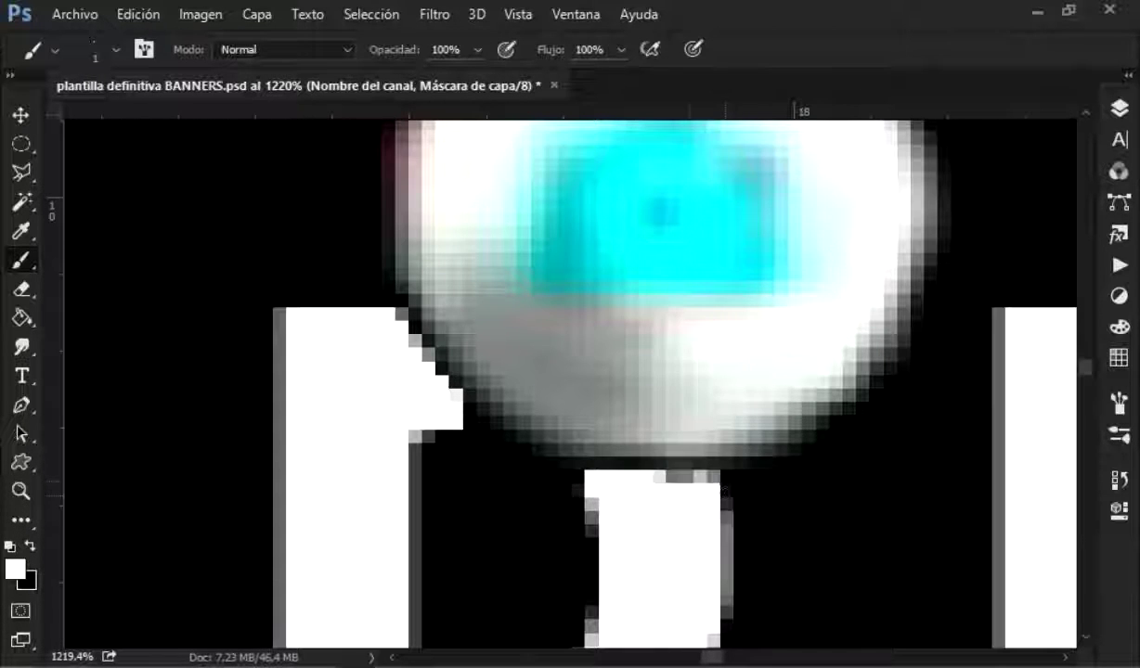
{"action": "key", "text": "ctrl+0"}
{"action": "key", "text": "v"}
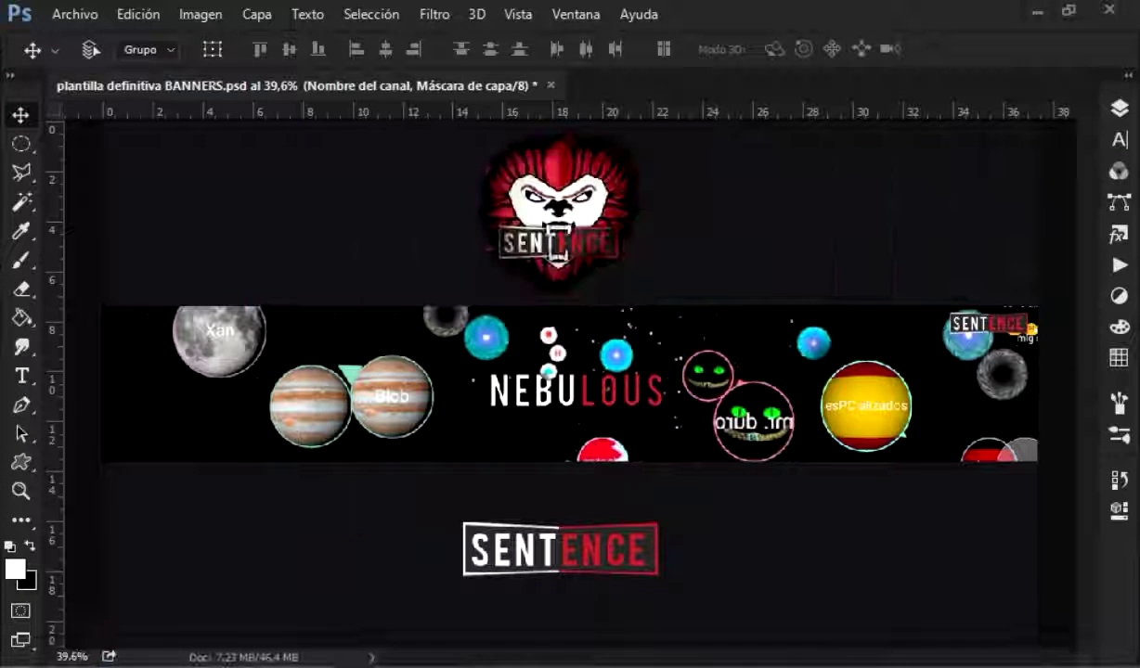
{"action": "key", "text": "F7"}
- Expand the Cc group and colorize the 14 copy layer with Hue/Saturation
{"action": "left_click", "coordinate": [850, 321]}
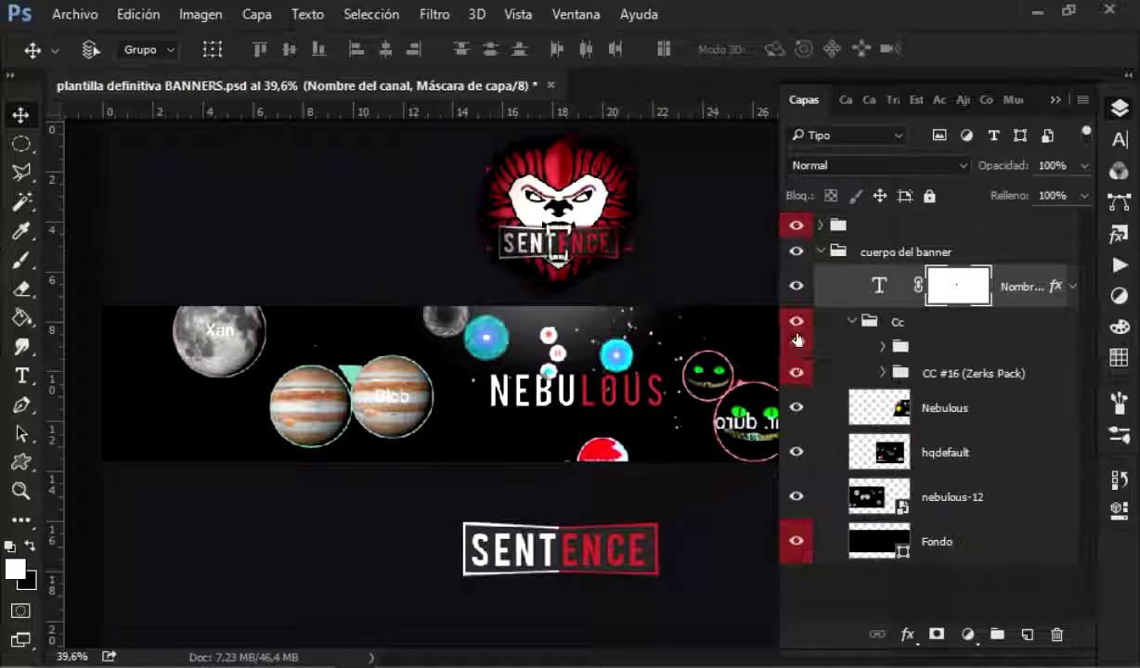
{"action": "left_click", "coordinate": [883, 347]}
{"action": "left_click", "coordinate": [855, 430]}
{"action": "key", "text": "ctrl+u"}
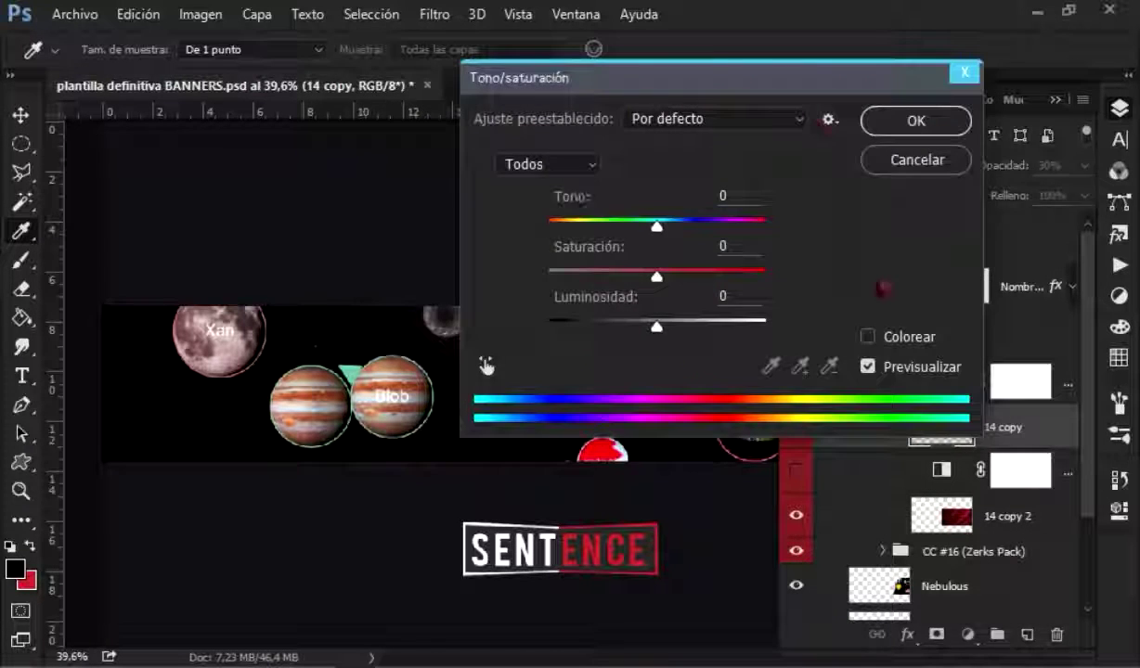
{"action": "left_click_drag", "start_coordinate": [650, 80], "coordinate": [335, 89]}
{"action": "left_click_drag", "start_coordinate": [344, 239], "coordinate": [381, 240]}
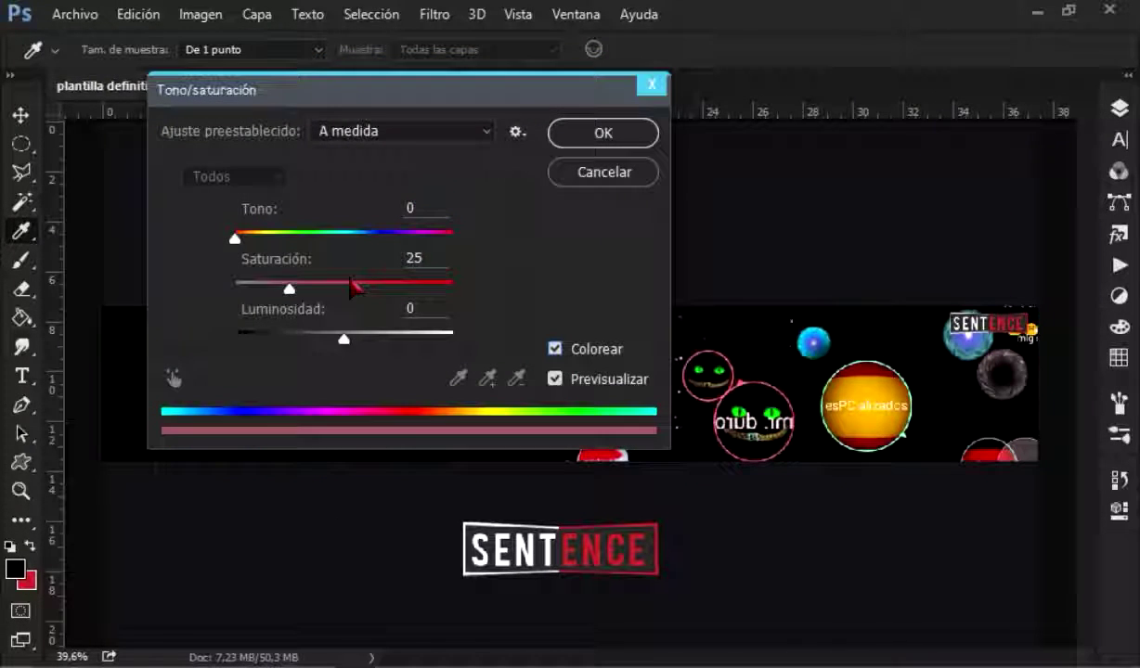
{"action": "key", "text": "Return"}
- Duplicate the tinted layer as 14 copy 2 and try Overlay blending on it
{"action": "key", "text": "F7"}
{"action": "right_click", "coordinate": [1002, 427]}
{"action": "left_click", "coordinate": [580, 461]}
{"action": "key", "text": "ctrl+j"}
{"action": "left_click", "coordinate": [873, 165]}
{"action": "left_click", "coordinate": [865, 188]}
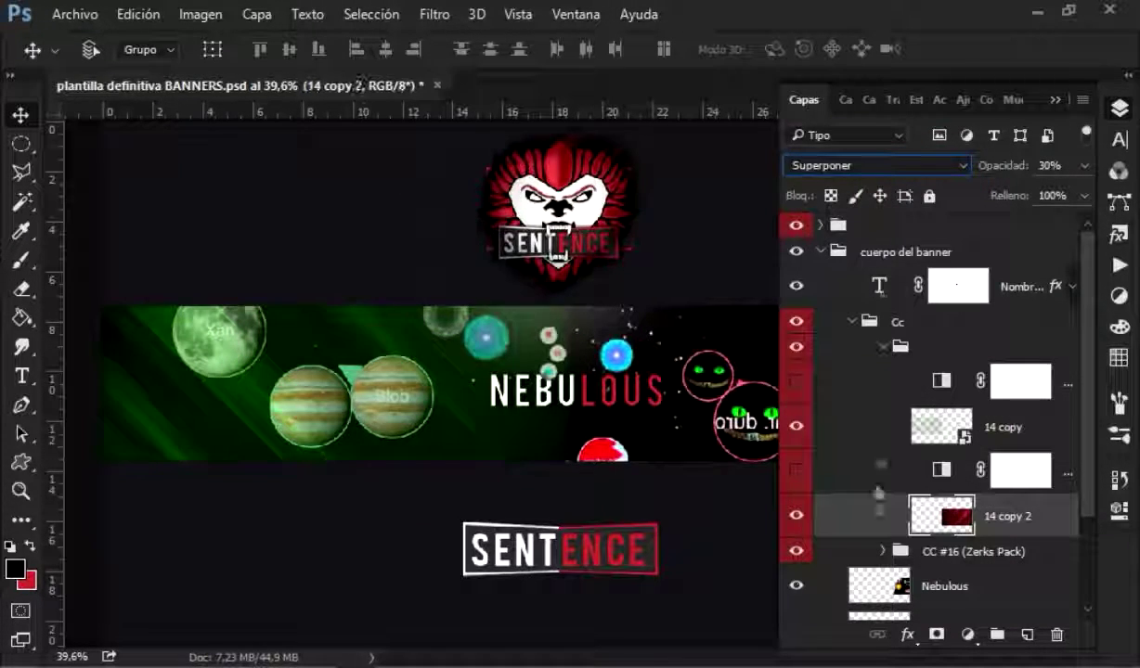
{"action": "right_click", "coordinate": [881, 436]}
{"action": "left_click", "coordinate": [471, 372]}
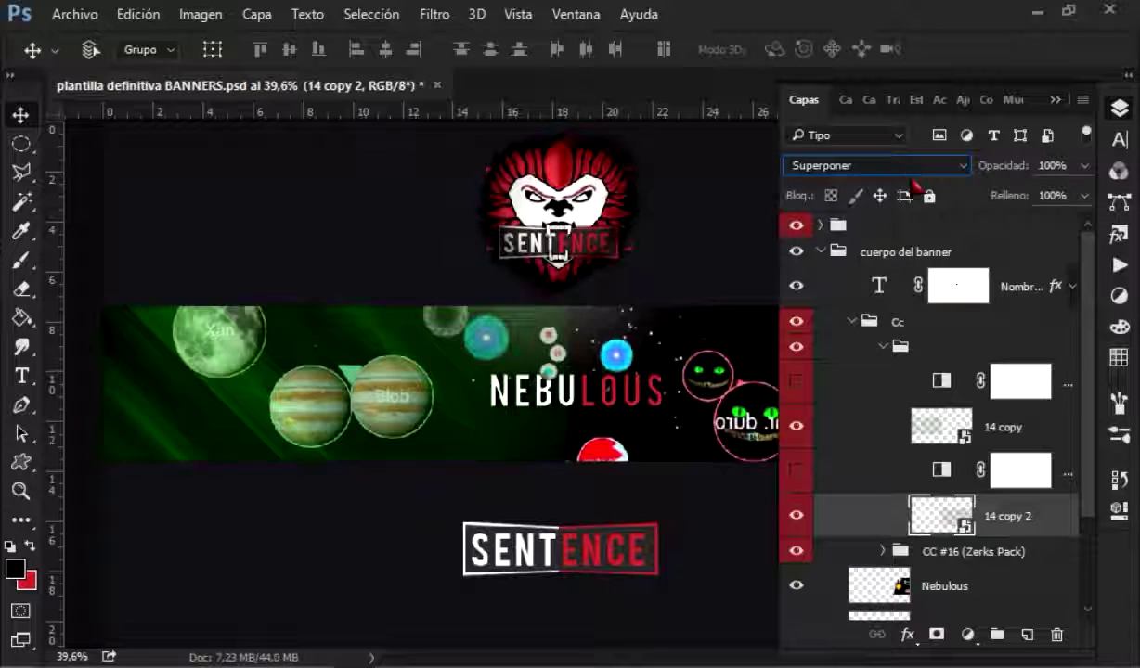
- Return 14 copy 2 to Normal blending and lower both copies' opacity
{"action": "left_click", "coordinate": [913, 167]}
{"action": "left_click", "coordinate": [817, 182]}
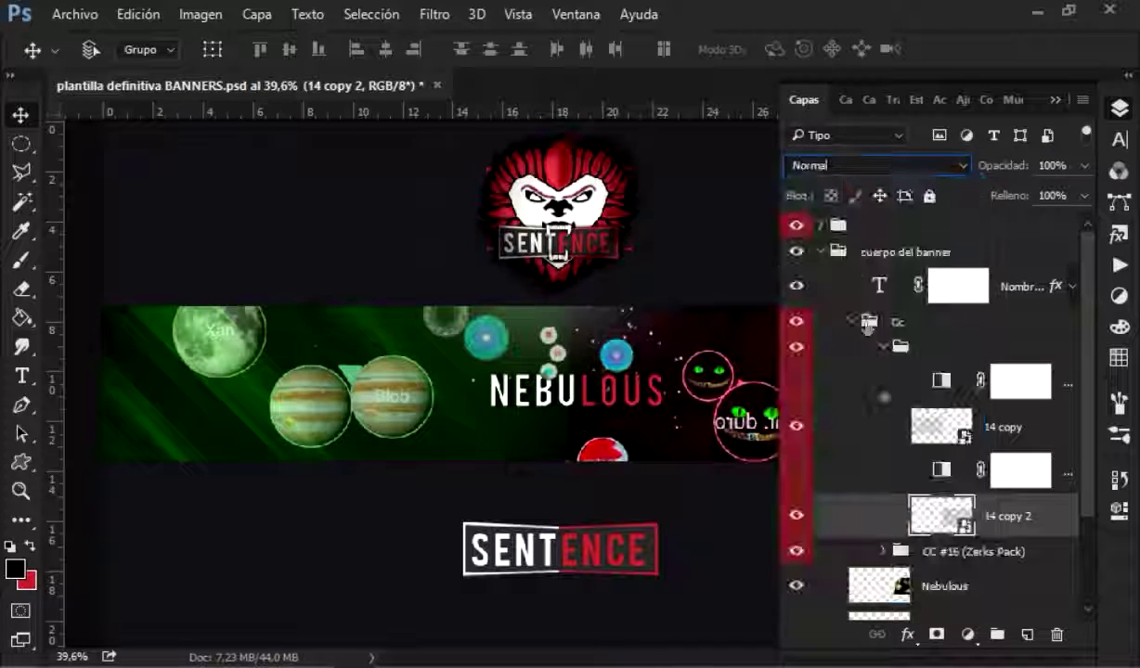
{"action": "left_click", "coordinate": [1010, 427], "text": "ctrl"}
{"action": "key", "text": "2"}
{"action": "key", "text": "F7"}
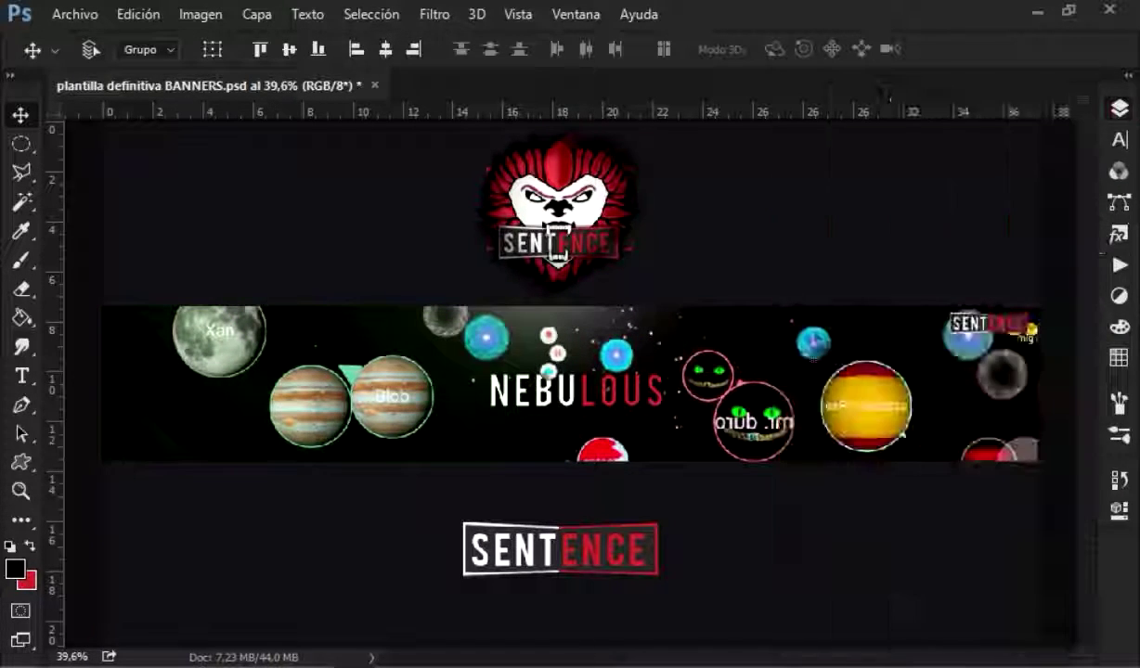
{"action": "key", "text": "F7"}
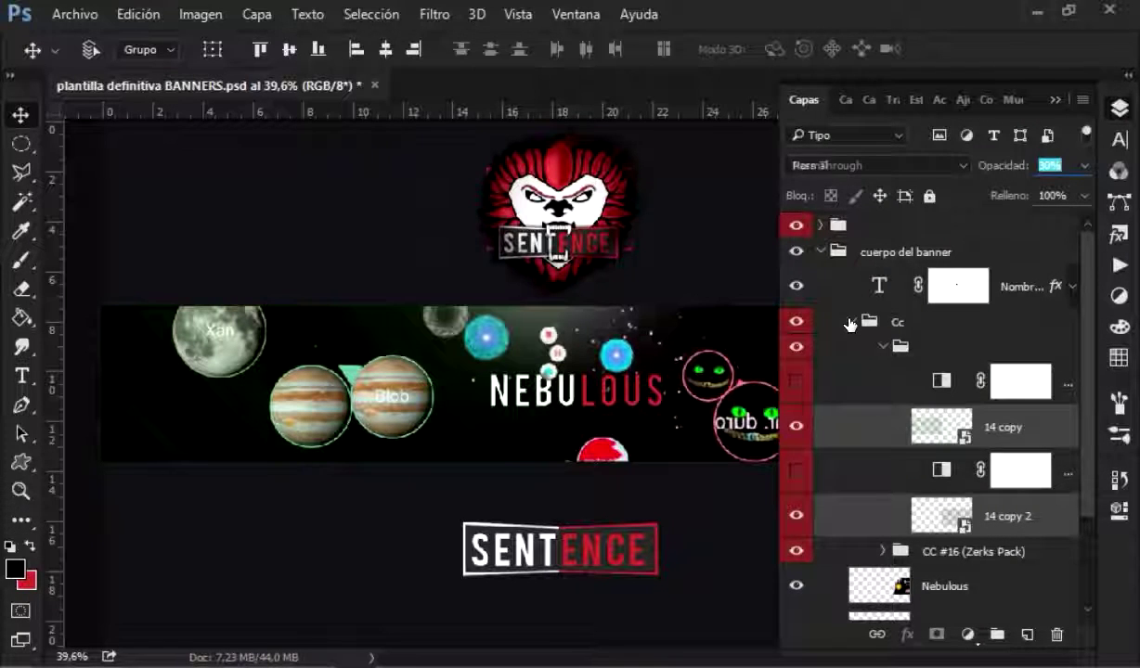
- Collapse the Cc group and add a new empty layer above the NEBULOUS title
{"action": "left_click", "coordinate": [850, 321]}
{"action": "left_click", "coordinate": [855, 295]}
{"action": "double_click", "coordinate": [878, 286]}
{"action": "key", "text": "Escape"}
{"action": "key", "text": "ctrl+shift+alt+n"}
- Paint a large black band across the top of the banner with the Brush
{"action": "key", "text": "F7"}
{"action": "key", "text": "b"}
{"action": "right_click", "coordinate": [227, 252]}
{"action": "key", "text": "Escape"}
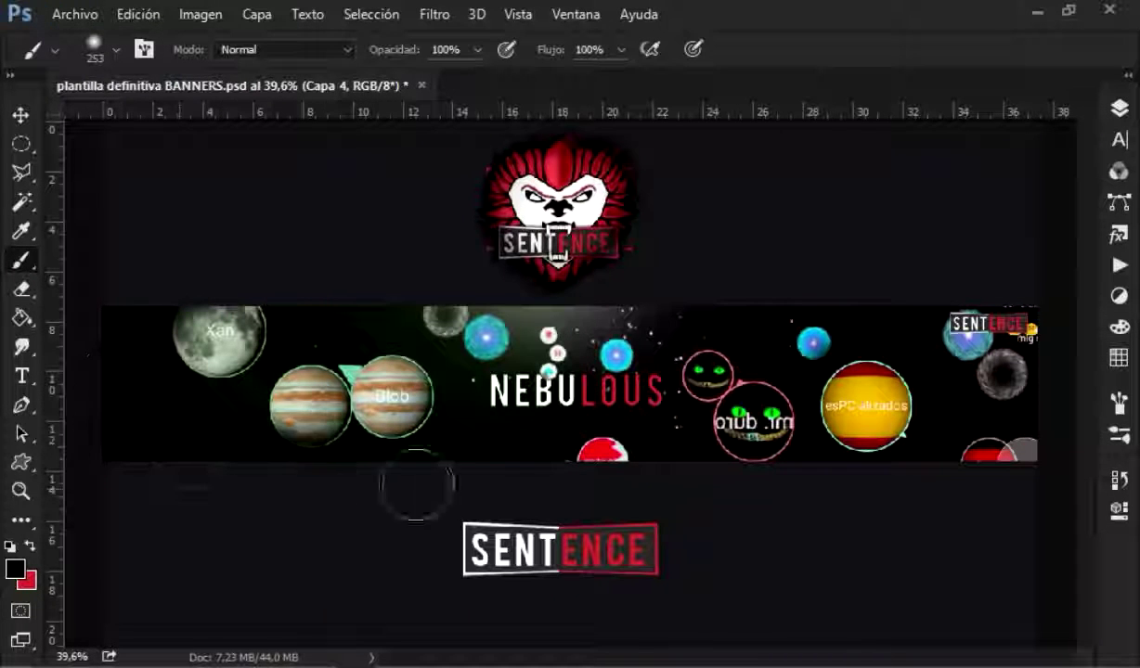
{"action": "left_click_drag", "start_coordinate": [894, 255], "coordinate": [178, 434]}
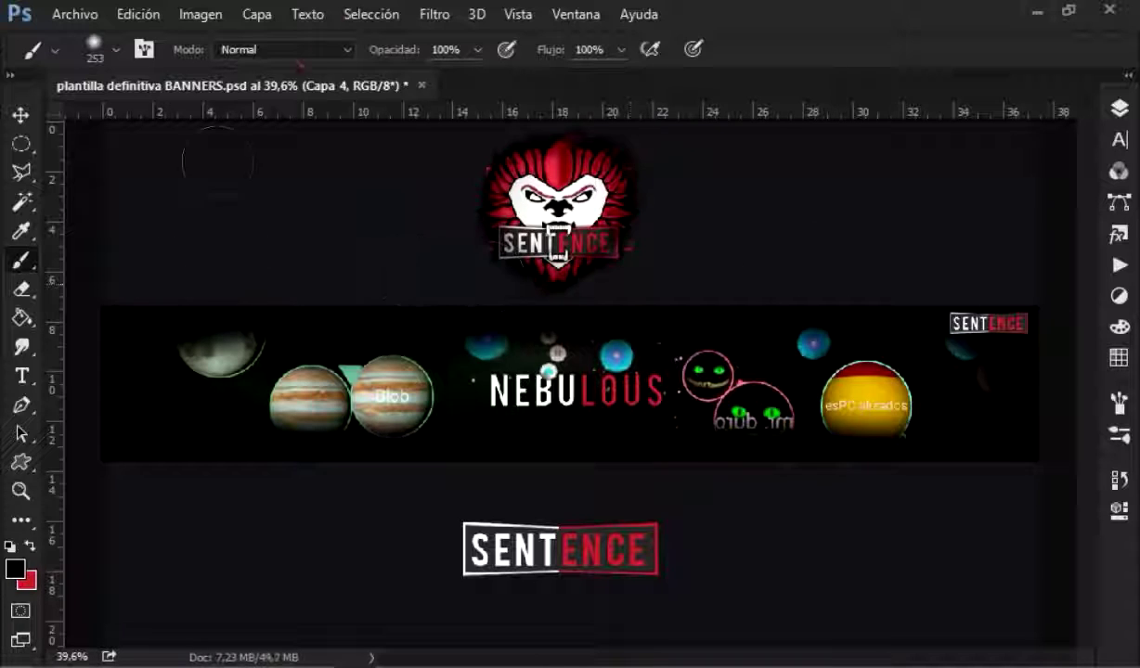
- Apply a Gaussian Blur with radius 70 to the black paint
{"action": "left_click", "coordinate": [434, 13]}
{"action": "left_click", "coordinate": [817, 399]}
{"action": "key", "text": "BackSpace"}
{"action": "type", "text": "50"}
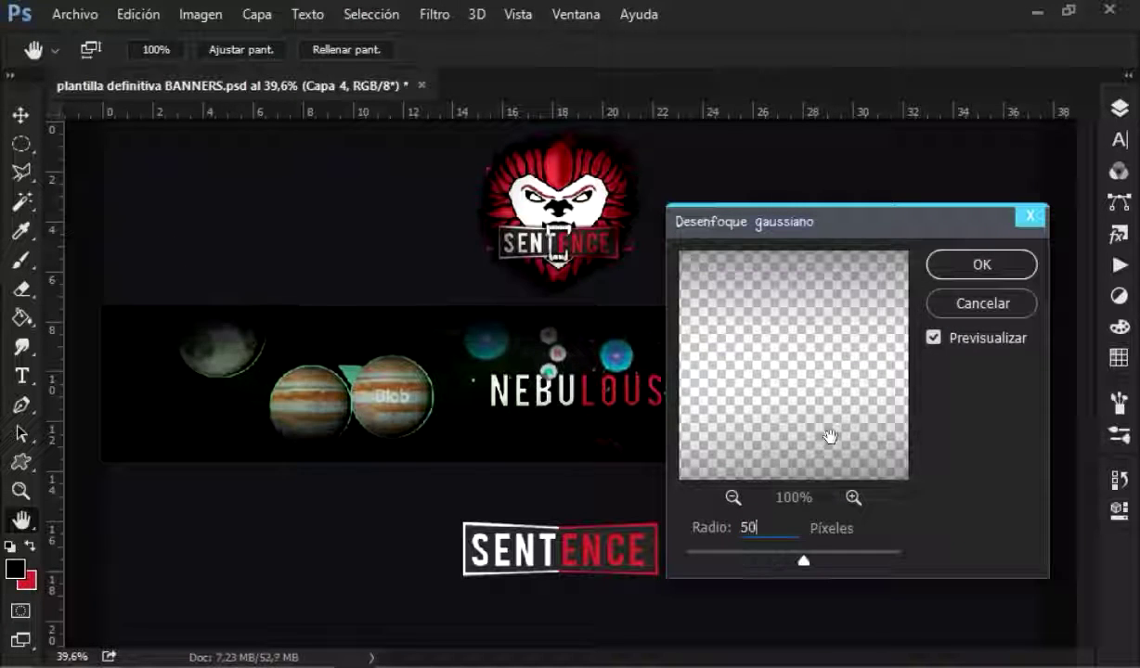
{"action": "key", "text": "Left"}
{"action": "key", "text": "BackSpace"}
{"action": "type", "text": "10"}
{"action": "key", "text": "BackSpace"}
{"action": "key", "text": "BackSpace"}
{"action": "type", "text": "7"}
{"action": "key", "text": "Return"}
- Set the Capa 4 shading layer to 60% opacity
{"action": "left_click", "coordinate": [19, 114]}
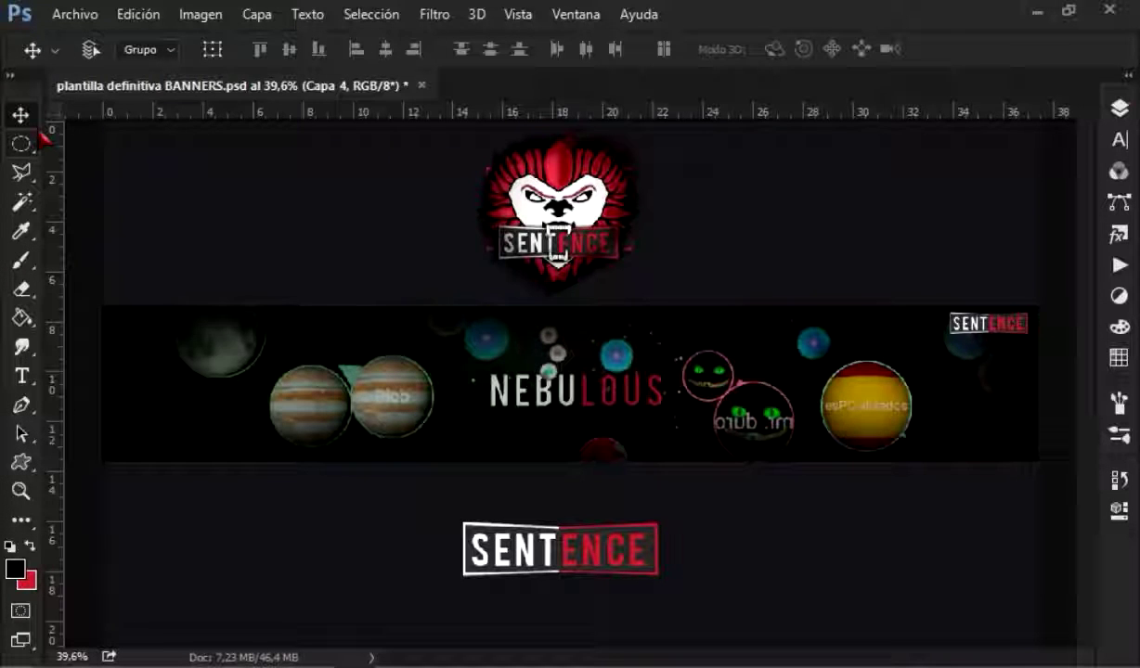
{"action": "left_click", "coordinate": [1118, 109]}
{"action": "key", "text": "6"}
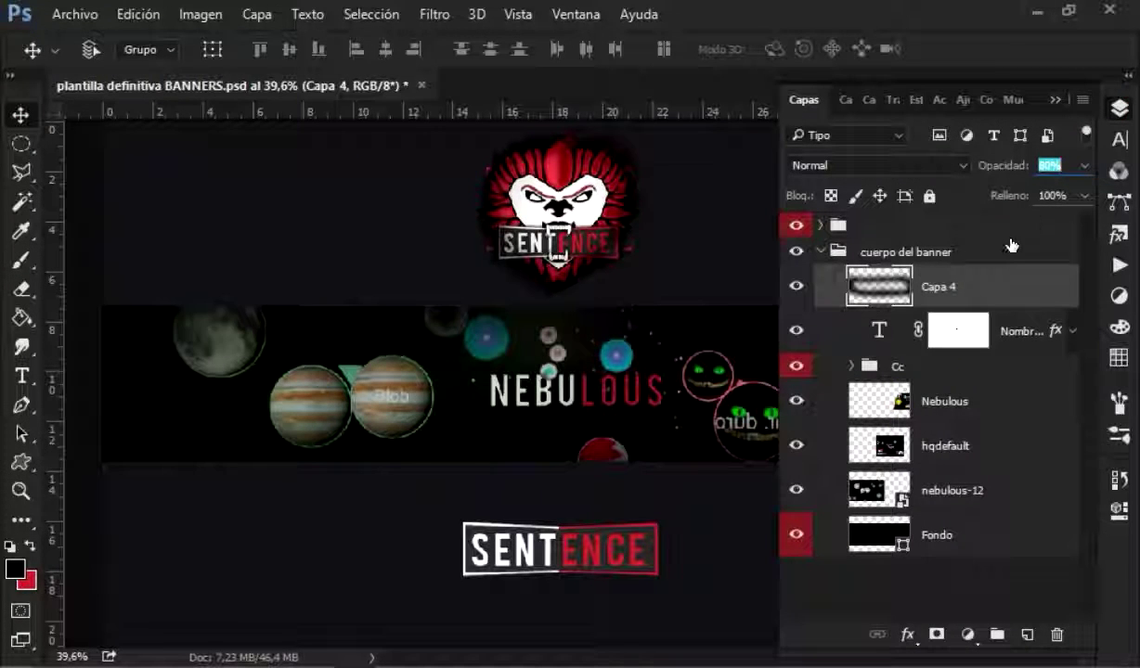
- Delete the title's layer mask and select the Capa 5 layer
{"action": "right_click", "coordinate": [959, 329]}
{"action": "left_click", "coordinate": [910, 385]}
{"action": "left_click", "coordinate": [1119, 108]}
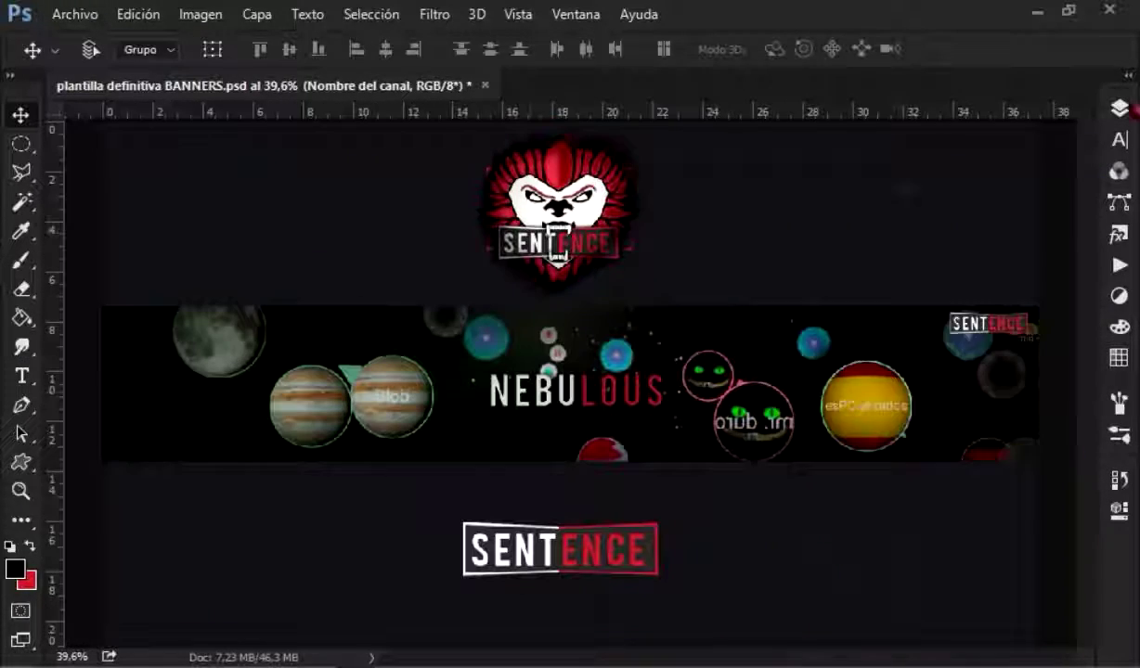
{"action": "left_click", "coordinate": [1119, 108]}
{"action": "left_click", "coordinate": [941, 330]}
- Paint a soft red glow across the banner with a roughly 1246 px brush
{"action": "left_click", "coordinate": [1118, 109]}
{"action": "key", "text": "b"}
{"action": "scroll", "coordinate": [570, 386], "scroll_direction": "down", "scroll_amount": 4}
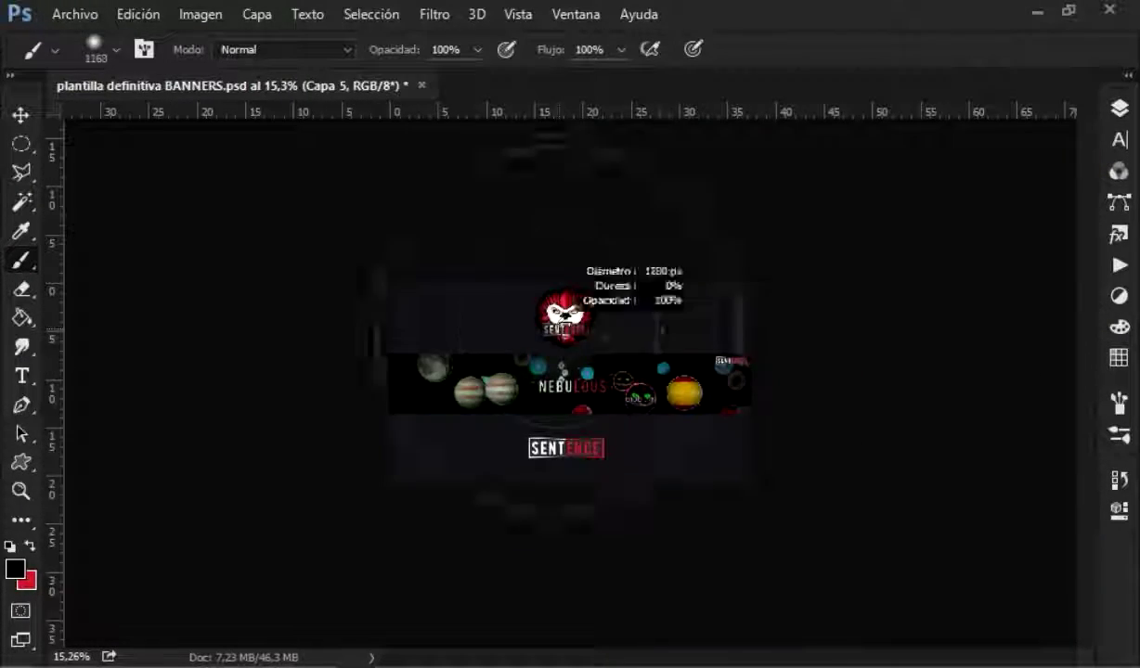
{"action": "key", "text": "x"}
{"action": "left_click", "coordinate": [559, 552]}
{"action": "left_click", "coordinate": [542, 275]}
{"action": "left_click", "coordinate": [1119, 108]}
{"action": "left_click", "coordinate": [575, 389]}
{"action": "left_click", "coordinate": [542, 275]}
{"action": "left_click_drag", "start_coordinate": [612, 316], "coordinate": [561, 241]}
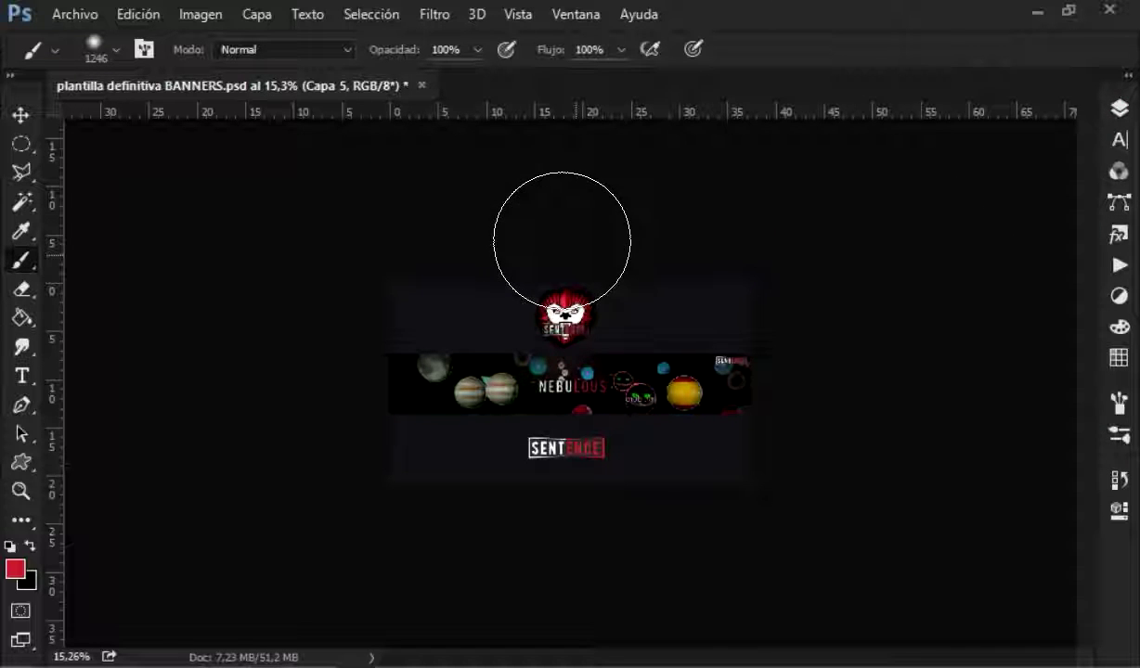
- Set Capa 5's blend mode to Sobreexpos. lineal (Añadir)
{"action": "left_click", "coordinate": [1118, 108]}
{"action": "left_click", "coordinate": [877, 165]}
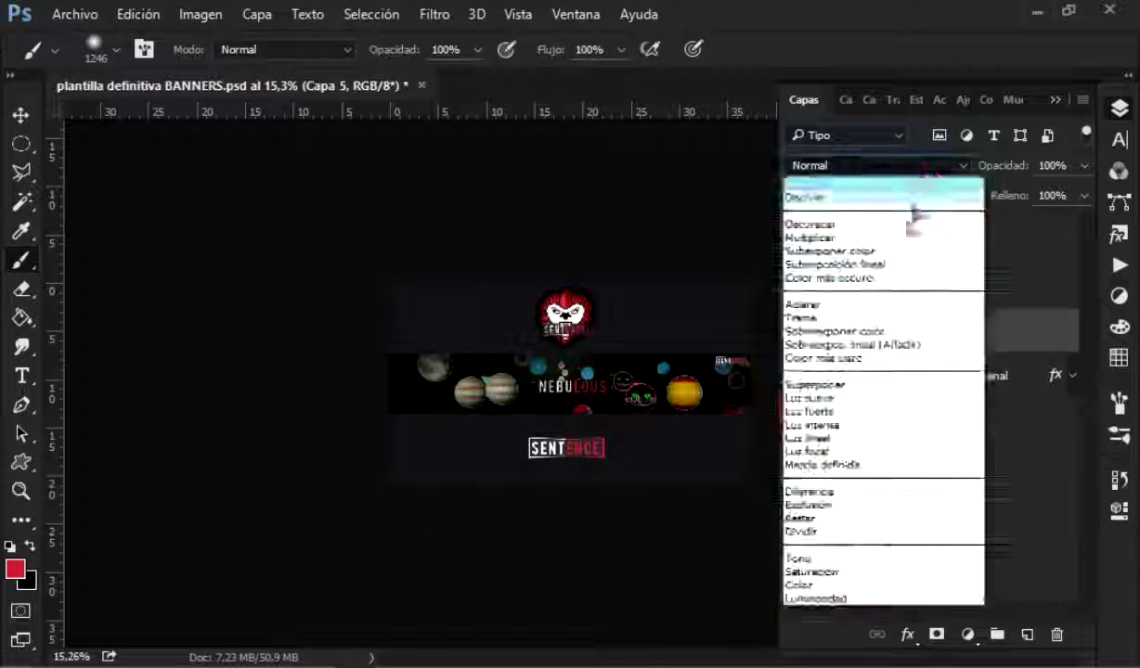
{"action": "left_click", "coordinate": [840, 414]}
{"action": "scroll", "coordinate": [571, 388], "scroll_direction": "up", "scroll_amount": 2}
{"action": "scroll", "coordinate": [571, 388], "scroll_direction": "up", "scroll_amount": 3}
{"action": "left_click", "coordinate": [1118, 108]}
{"action": "left_click", "coordinate": [852, 167]}
{"action": "left_click", "coordinate": [864, 336]}
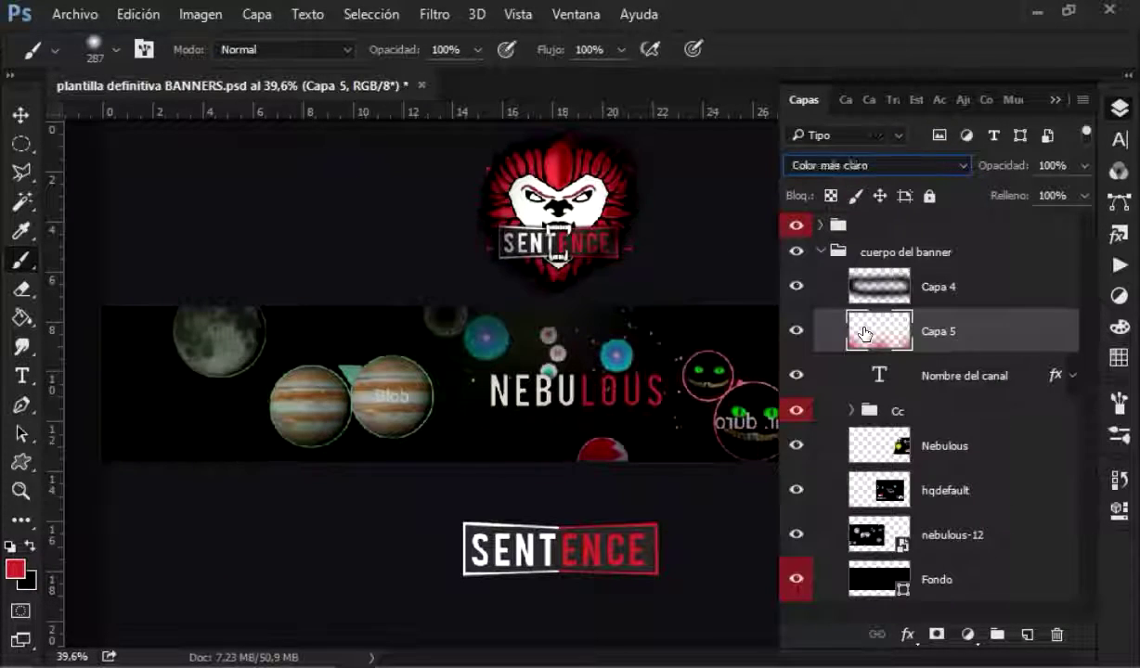
{"action": "left_click", "coordinate": [852, 165]}
{"action": "left_click", "coordinate": [863, 547]}
{"action": "left_click", "coordinate": [852, 165]}
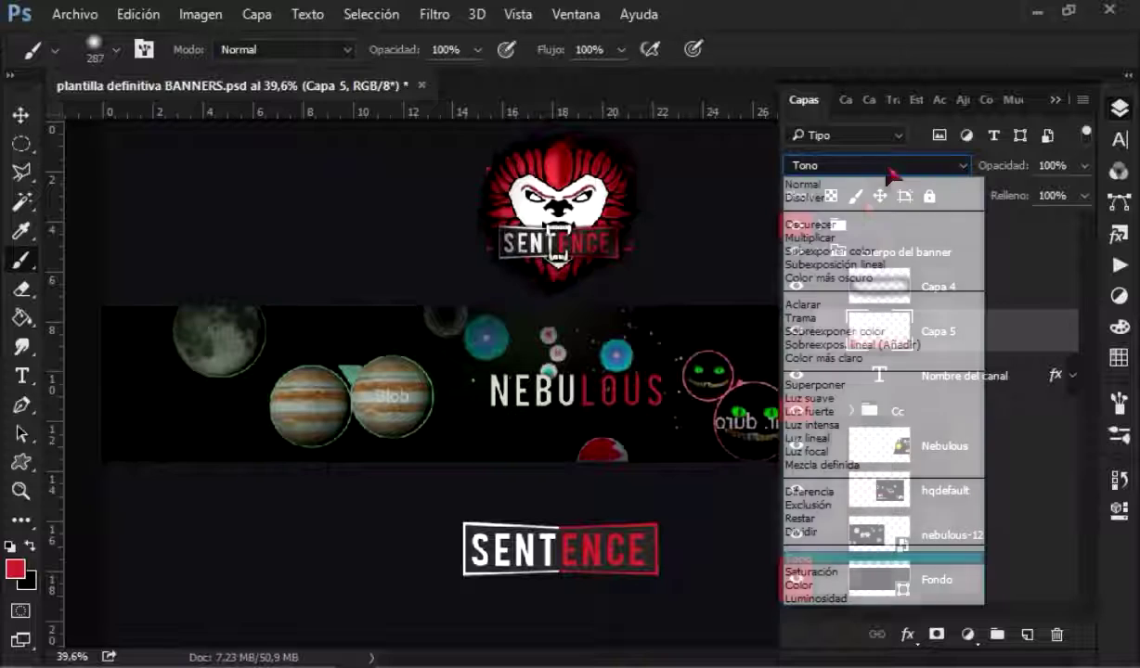
{"action": "left_click", "coordinate": [884, 340]}
- Duplicate the red glow layer and flip the copy vertically
{"action": "key", "text": "ctrl+j"}
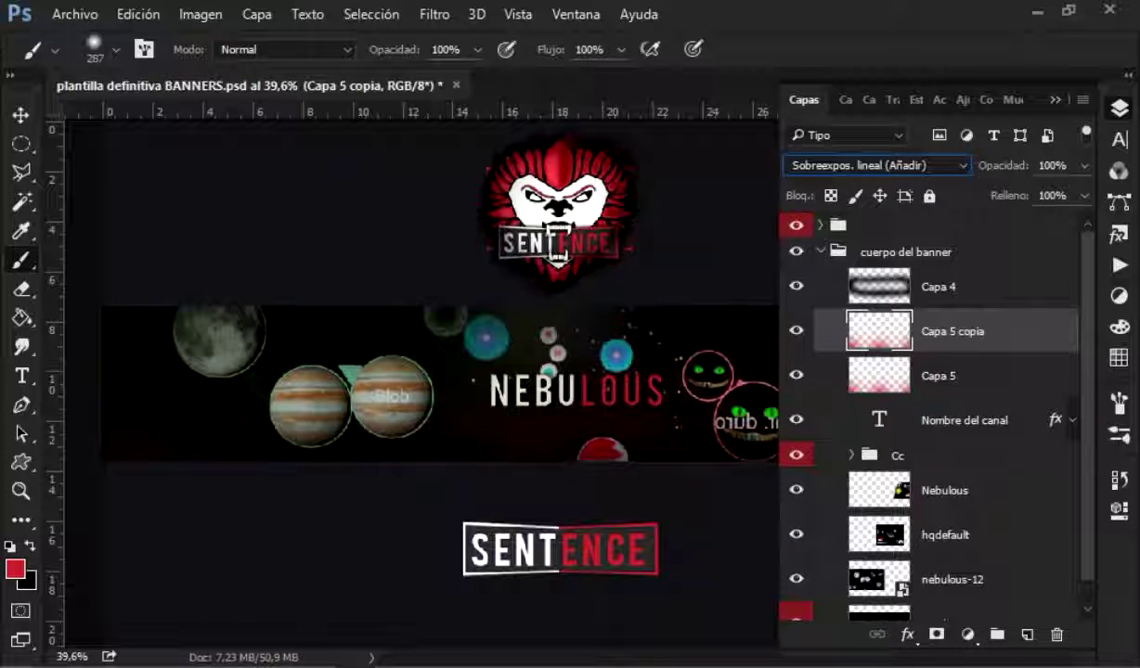
{"action": "key", "text": "F7"}
{"action": "key", "text": "v"}
{"action": "key", "text": "ctrl+t"}
{"action": "right_click", "coordinate": [387, 292]}
{"action": "left_click", "coordinate": [525, 649]}
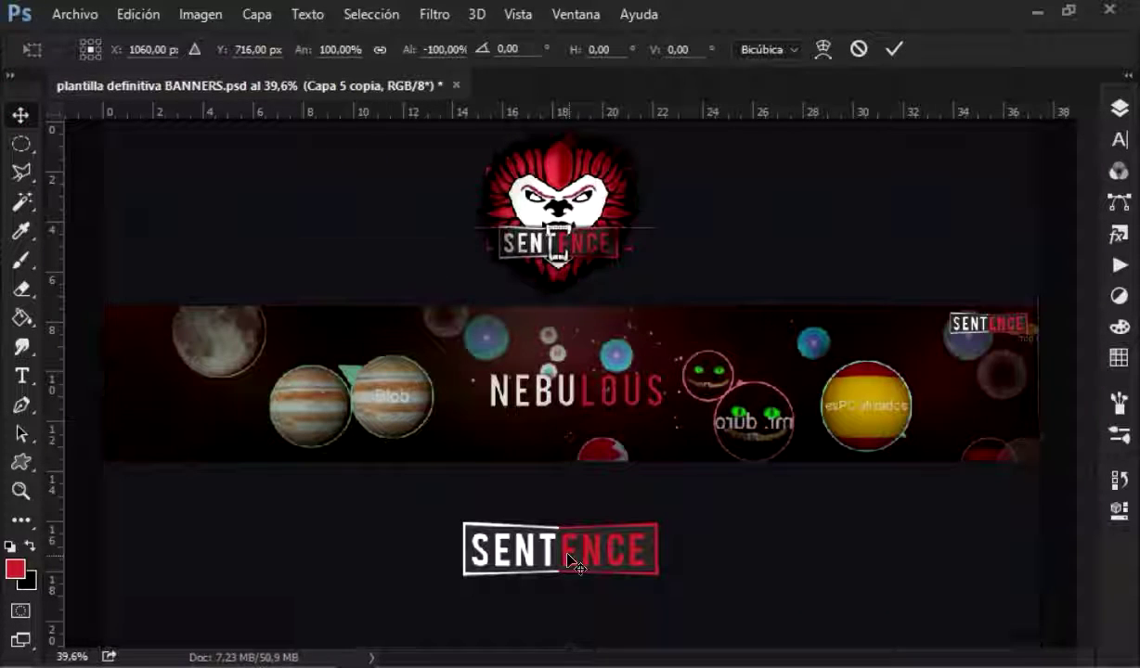
- Commit the flip and give Capa 5 copia a green Color Overlay
{"action": "key", "text": "Return"}
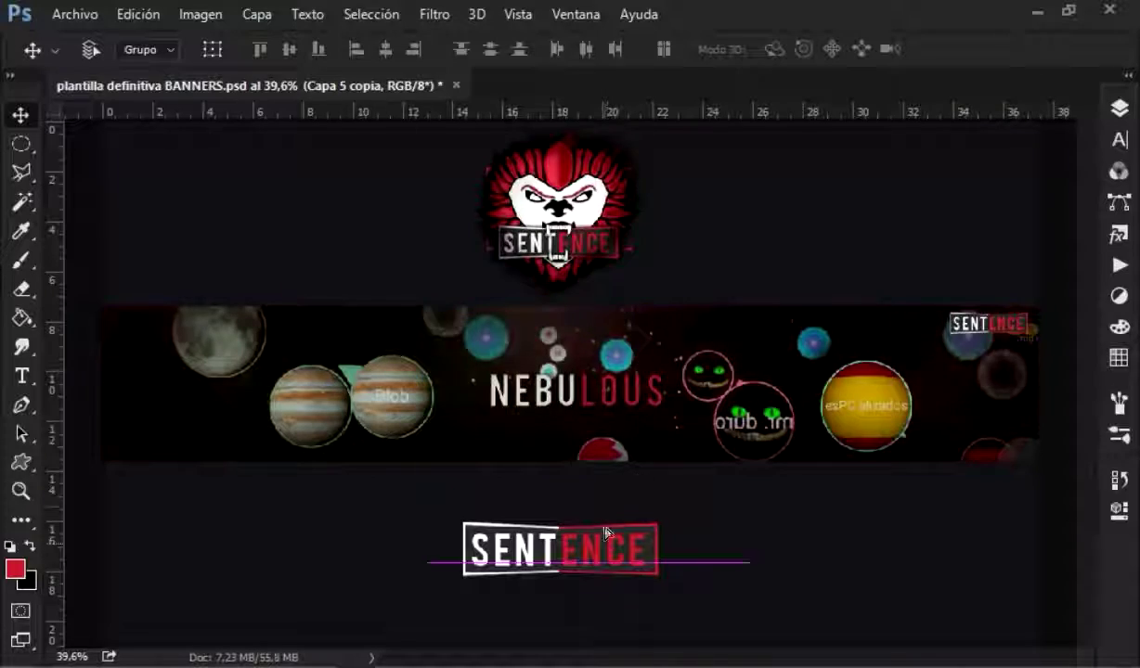
{"action": "key", "text": "F7"}
{"action": "double_click", "coordinate": [975, 331]}
{"action": "left_click", "coordinate": [232, 396]}
{"action": "left_click", "coordinate": [707, 184]}
{"action": "left_click", "coordinate": [495, 262]}
{"action": "left_click", "coordinate": [710, 69]}
{"action": "left_click", "coordinate": [966, 137]}
- Rasterize the copy's layer style and blend it as Sobreexpos. lineal (Añadir)
{"action": "right_click", "coordinate": [956, 330]}
{"action": "left_click", "coordinate": [529, 427]}
{"action": "left_click", "coordinate": [956, 331]}
{"action": "left_click", "coordinate": [1118, 111]}
{"action": "left_click", "coordinate": [1117, 111]}
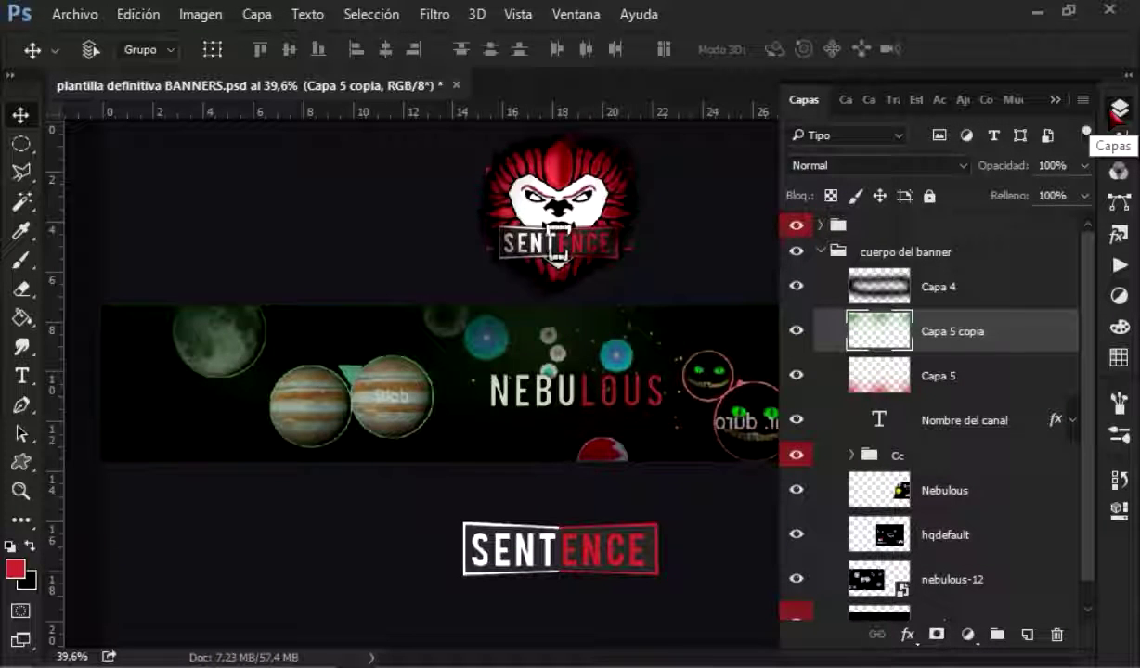
{"action": "left_click", "coordinate": [877, 166]}
{"action": "left_click", "coordinate": [877, 348]}
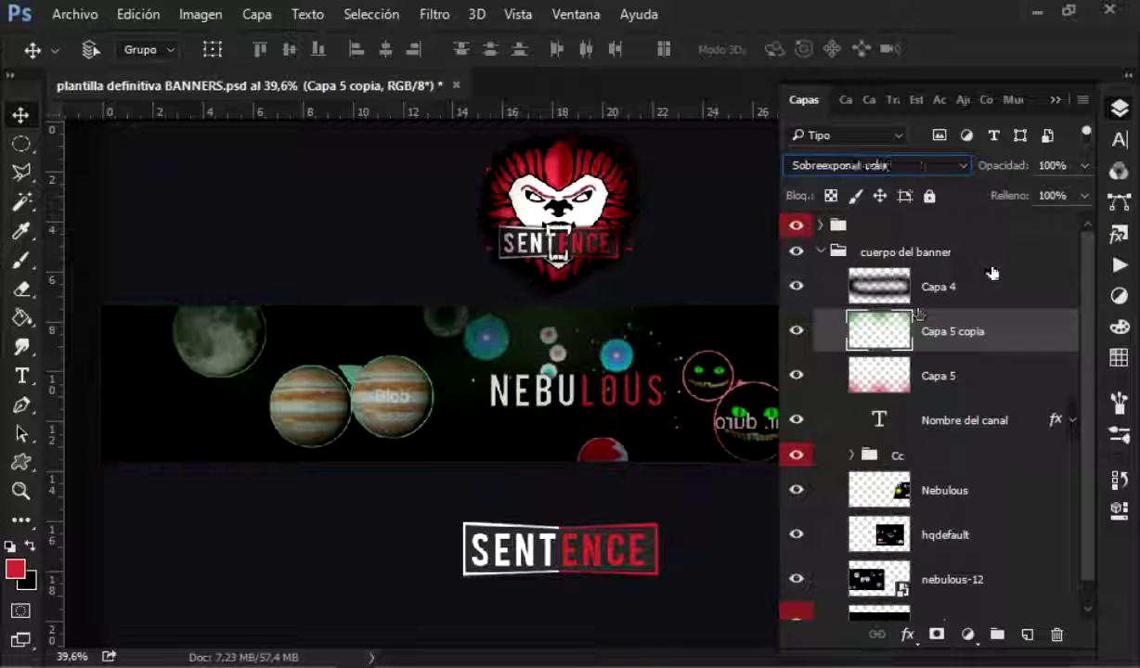
{"action": "left_click", "coordinate": [1118, 109]}
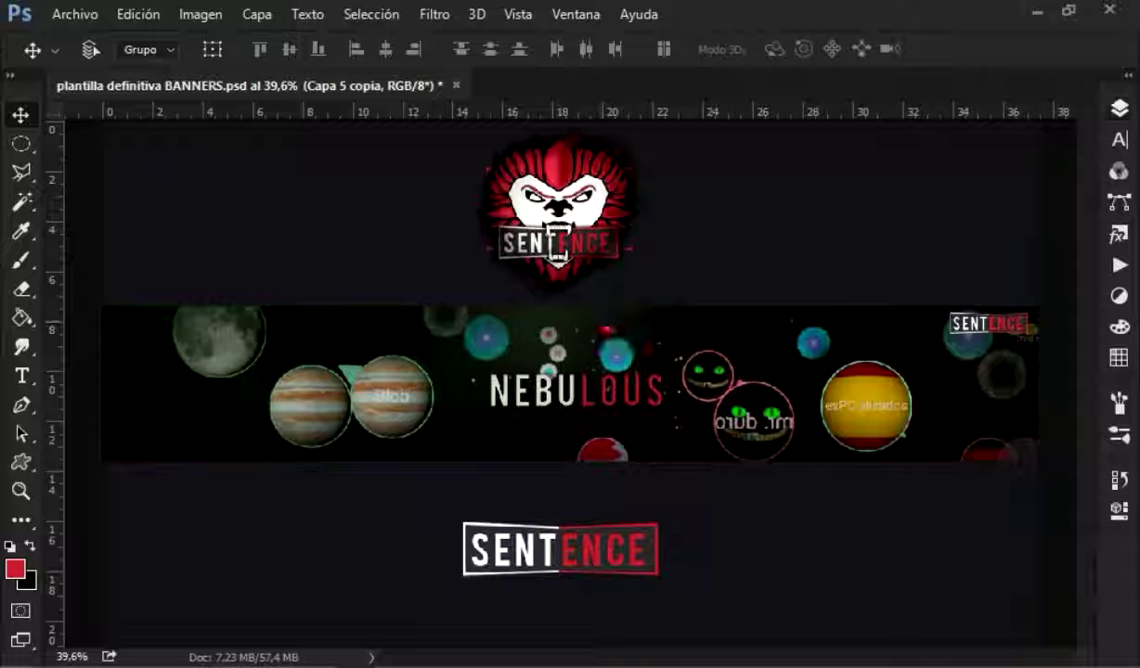
- Zoom out on the banner and ready the Brush tool for bokeh spots
{"action": "key", "text": "ctrl+minus"}
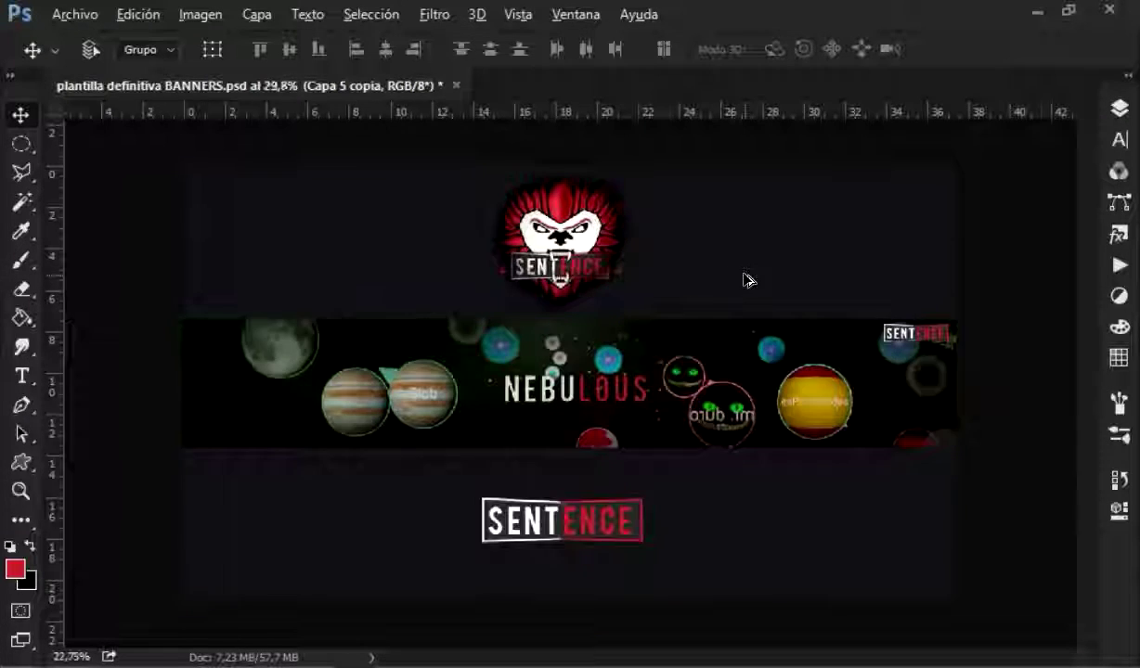
{"action": "key", "text": "ctrl+minus"}
{"action": "key", "text": "b"}
{"action": "key", "text": "F7"}
{"action": "key", "text": "F7"}
{"action": "scroll", "coordinate": [493, 386], "scroll_direction": "up", "scroll_amount": 5}
- Dab white and red spots across the banner on Capa 6
{"action": "left_click", "coordinate": [15, 569]}
{"action": "left_click", "coordinate": [186, 78]}
{"action": "left_click", "coordinate": [710, 68]}
{"action": "left_click", "coordinate": [483, 409]}
{"action": "left_click", "coordinate": [15, 569]}
{"action": "left_click", "coordinate": [745, 68]}
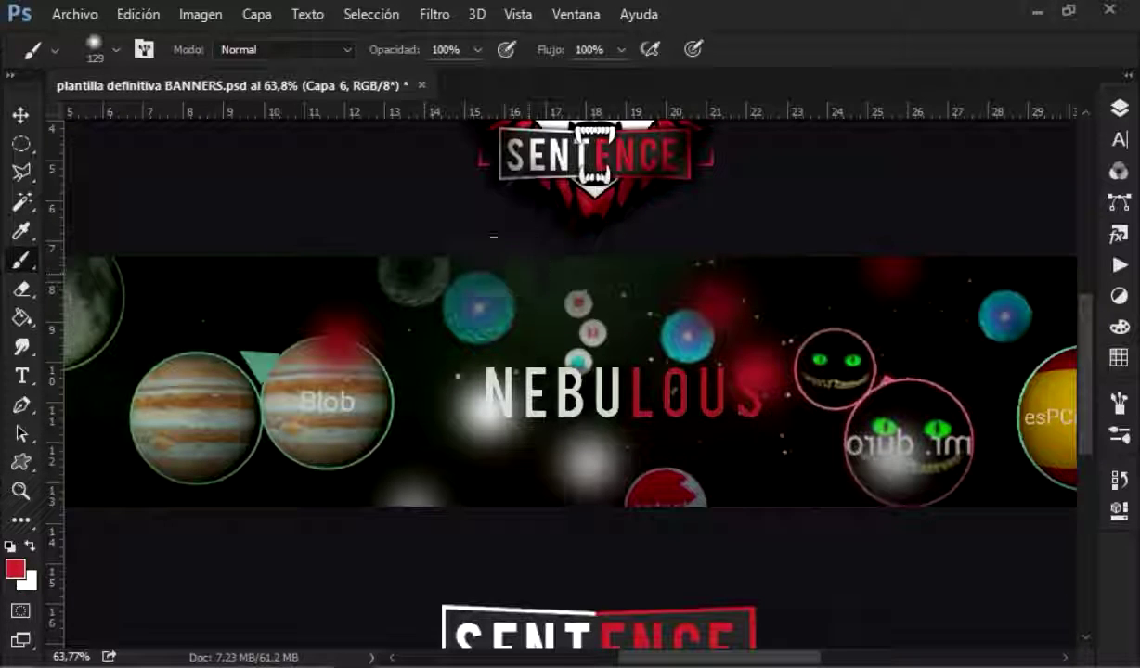
{"action": "key", "text": "x"}
{"action": "scroll", "coordinate": [991, 400], "scroll_direction": "down", "scroll_amount": 3}
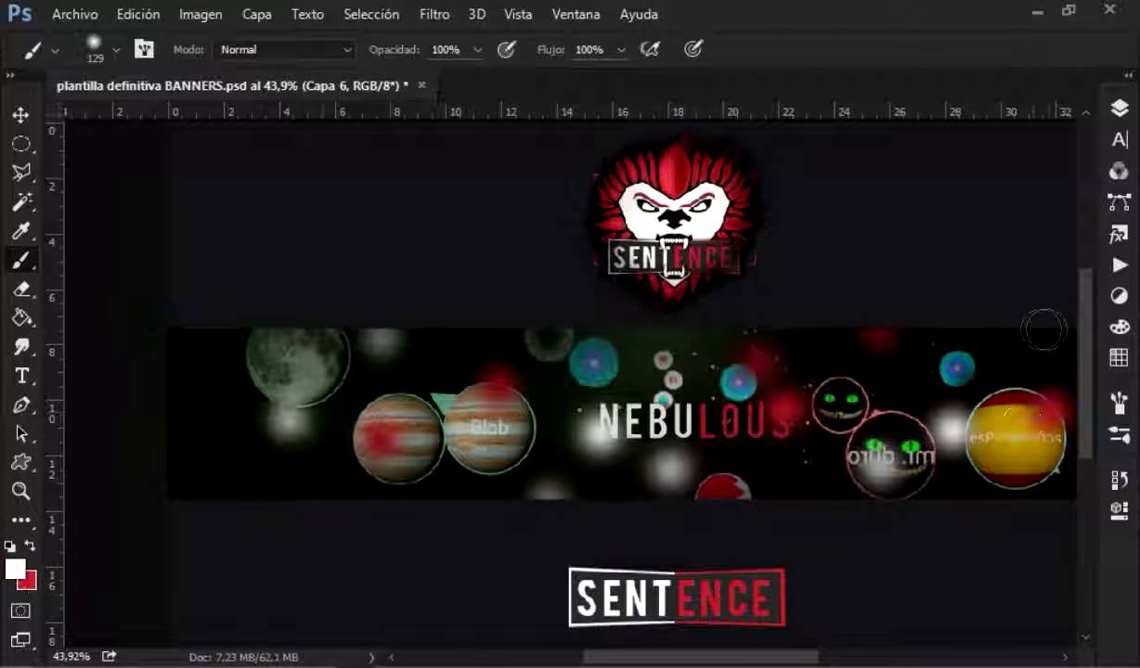
{"action": "scroll", "coordinate": [805, 477], "scroll_direction": "right", "scroll_amount": 5}
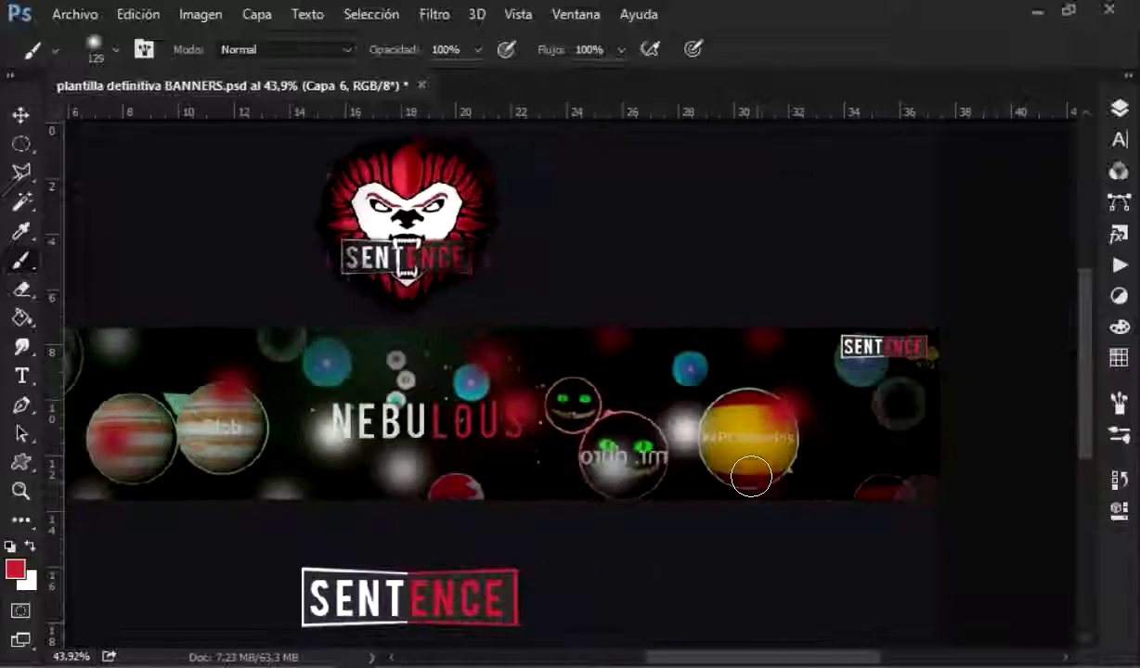
{"action": "scroll", "coordinate": [753, 475], "scroll_direction": "down", "scroll_amount": 1}
- Apply a Gaussian blur with radius 50 to the spots
{"action": "key", "text": "F7"}
{"action": "left_click", "coordinate": [434, 13]}
{"action": "mouse_move", "coordinate": [467, 303]}
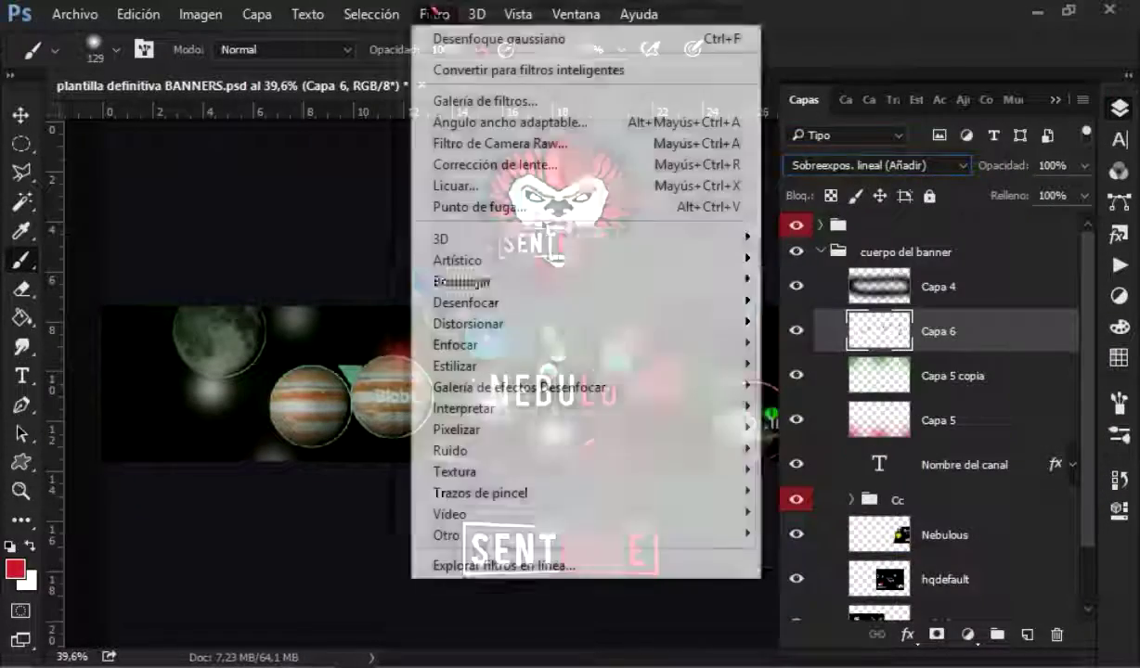
{"action": "left_click", "coordinate": [840, 462]}
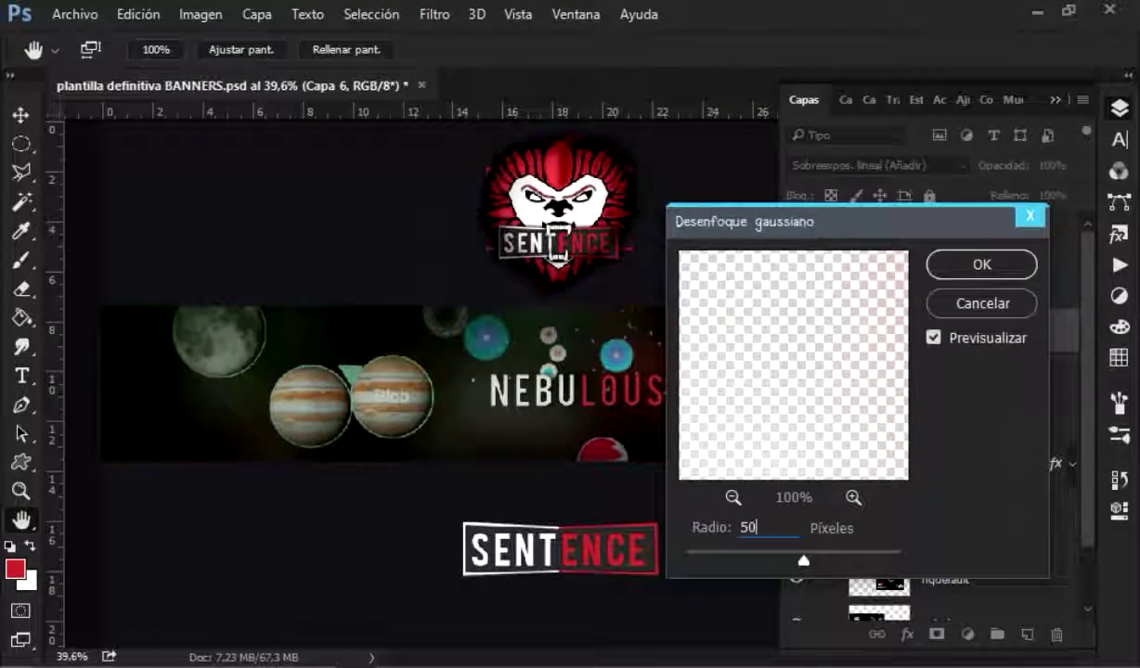
{"action": "key", "text": "Return"}
{"action": "key", "text": "b"}
{"action": "left_click", "coordinate": [1118, 109]}
- Collapse and select the cuerpo del banner group in the layers list
{"action": "key", "text": "v"}
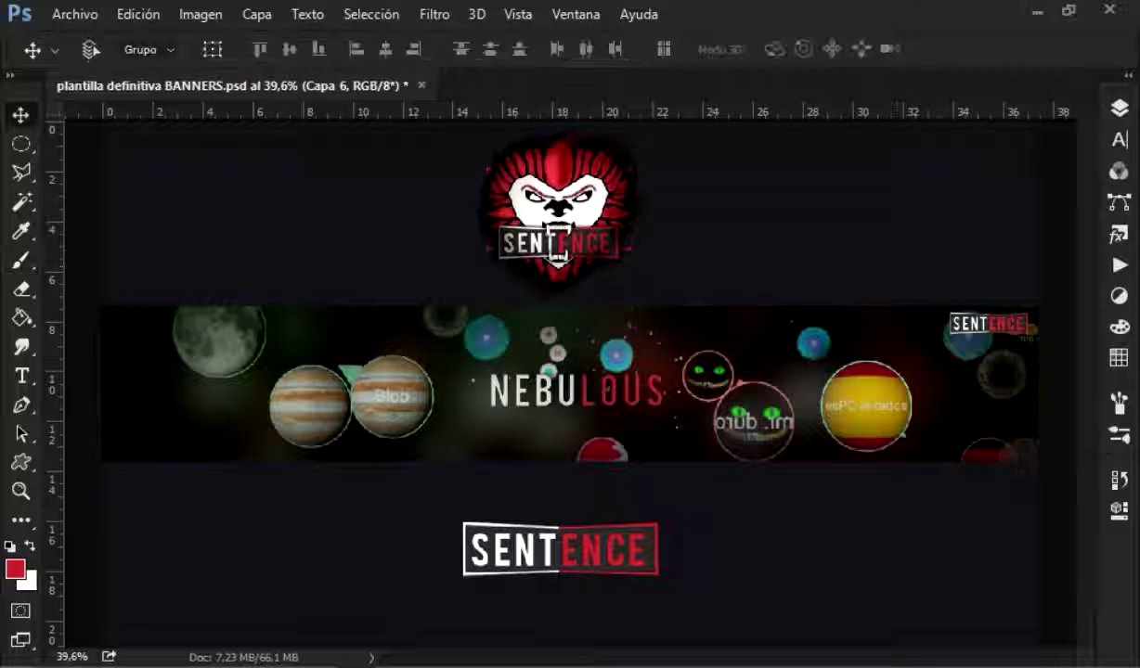
{"action": "left_click", "coordinate": [1119, 108]}
{"action": "left_click", "coordinate": [819, 252]}
{"action": "left_click", "coordinate": [889, 252]}
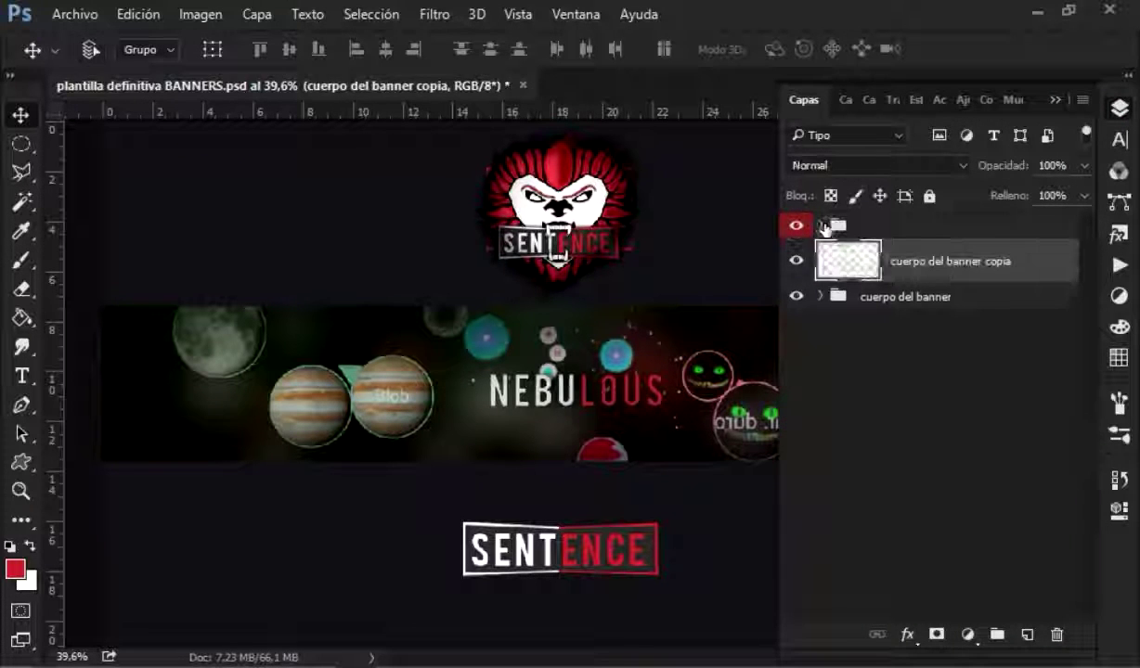
- Expand the group, select Capa 1 copia, and select the whole canvas
{"action": "left_click", "coordinate": [825, 225]}
{"action": "left_click", "coordinate": [909, 343]}
{"action": "left_click", "coordinate": [1118, 108]}
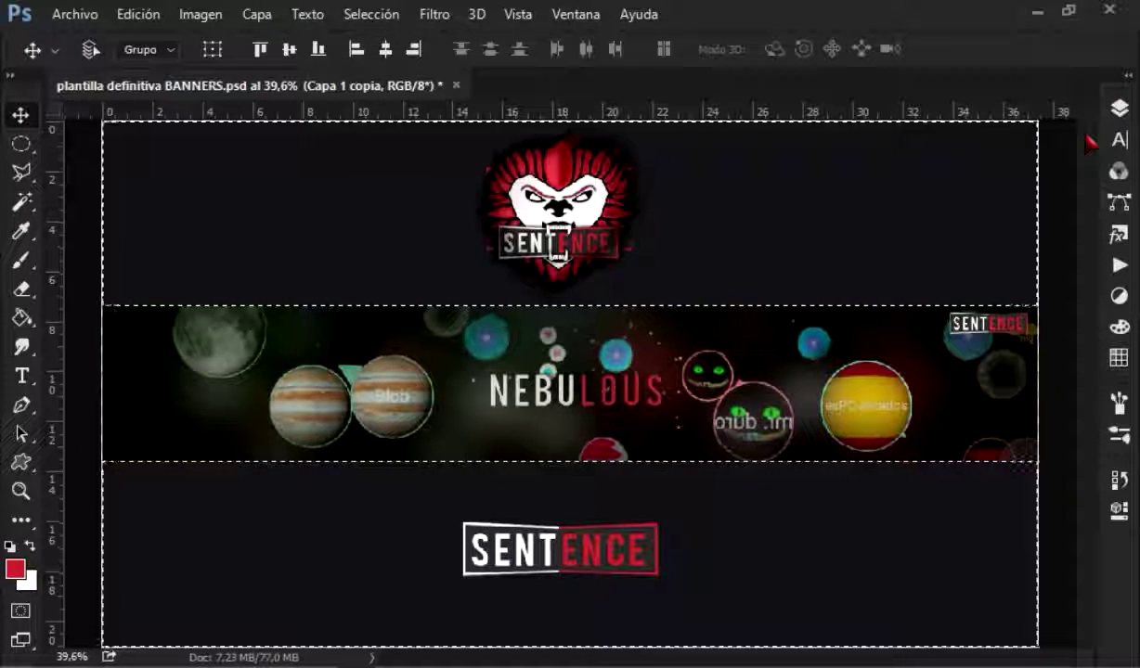